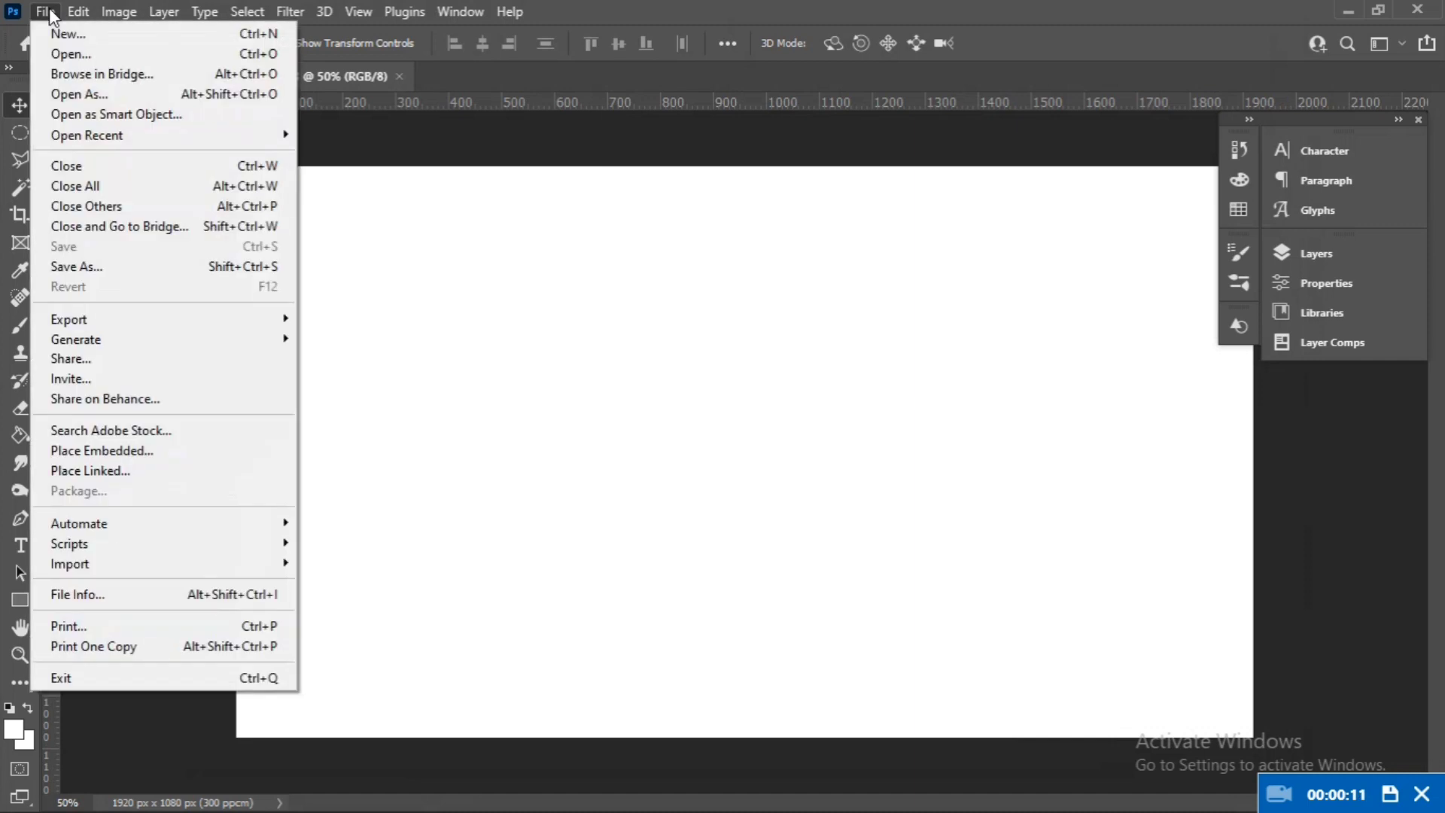
- Place the single-banana-isolated-white-background image embedded, scale it to about 8.68%, rotate it about 6.56°, and position it in the canvas centre
click(123, 450)
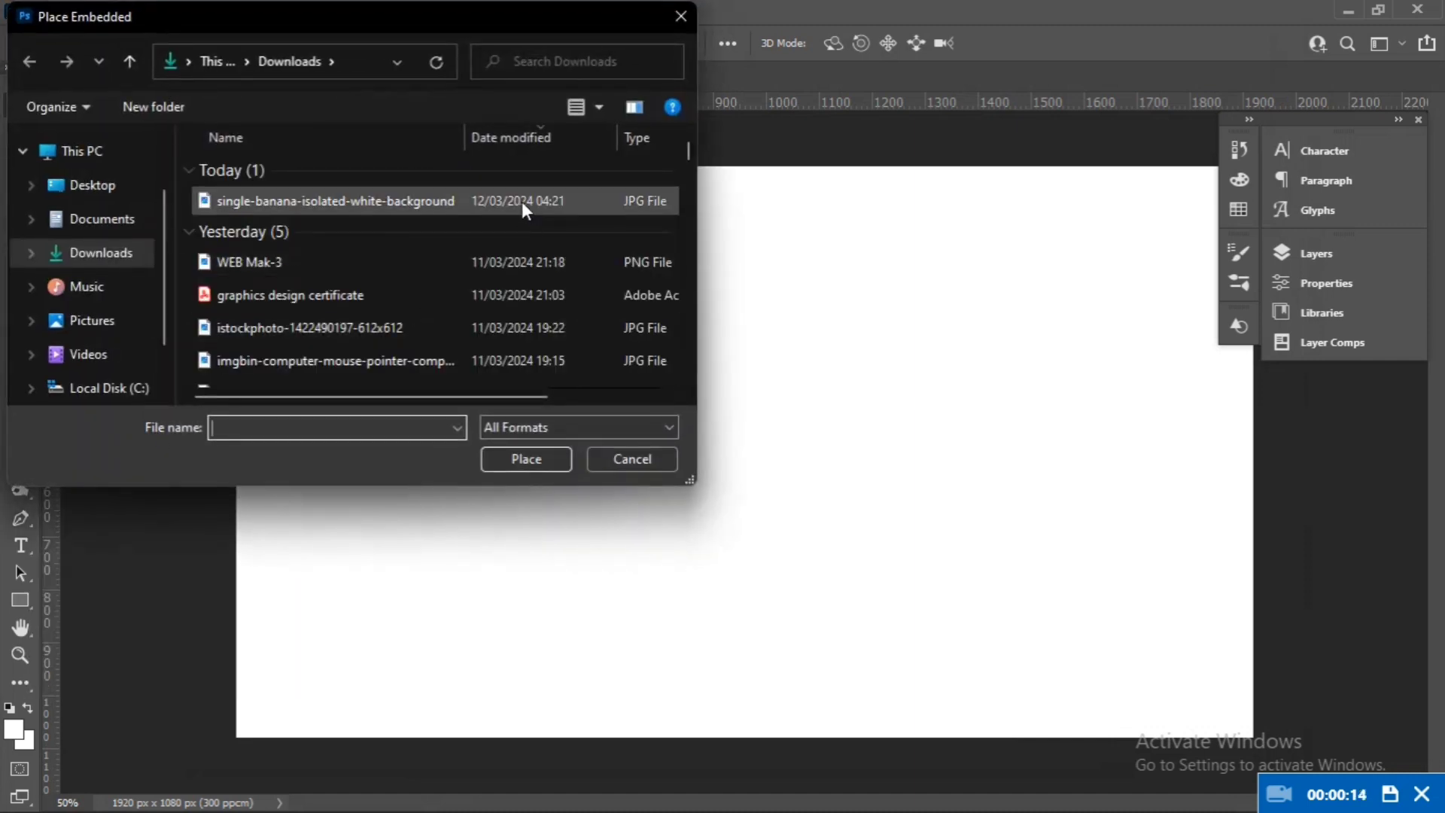
double_click(522, 201)
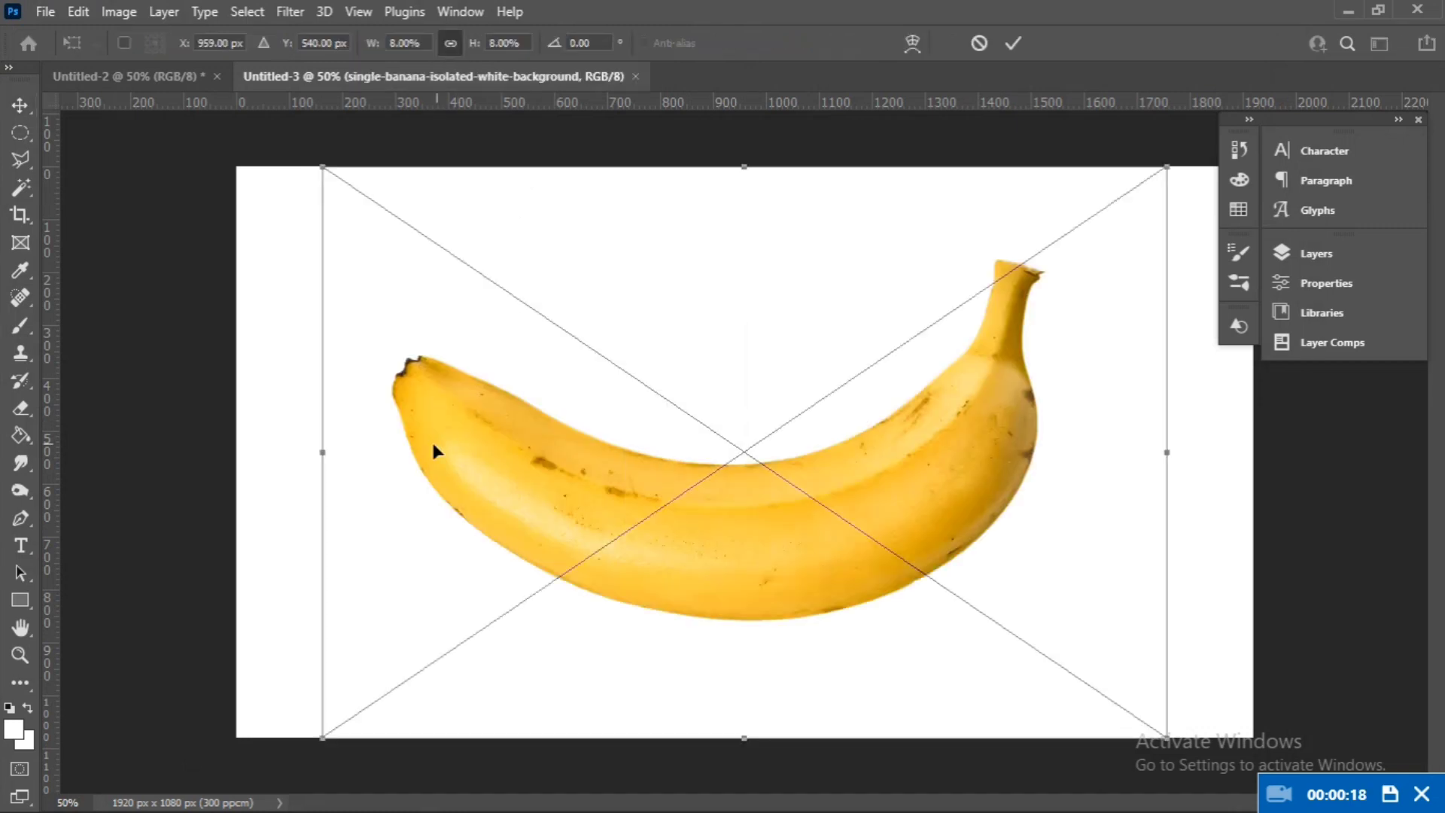
drag(322, 452, 268, 453)
drag(759, 447, 818, 499)
drag(1209, 471, 1244, 531)
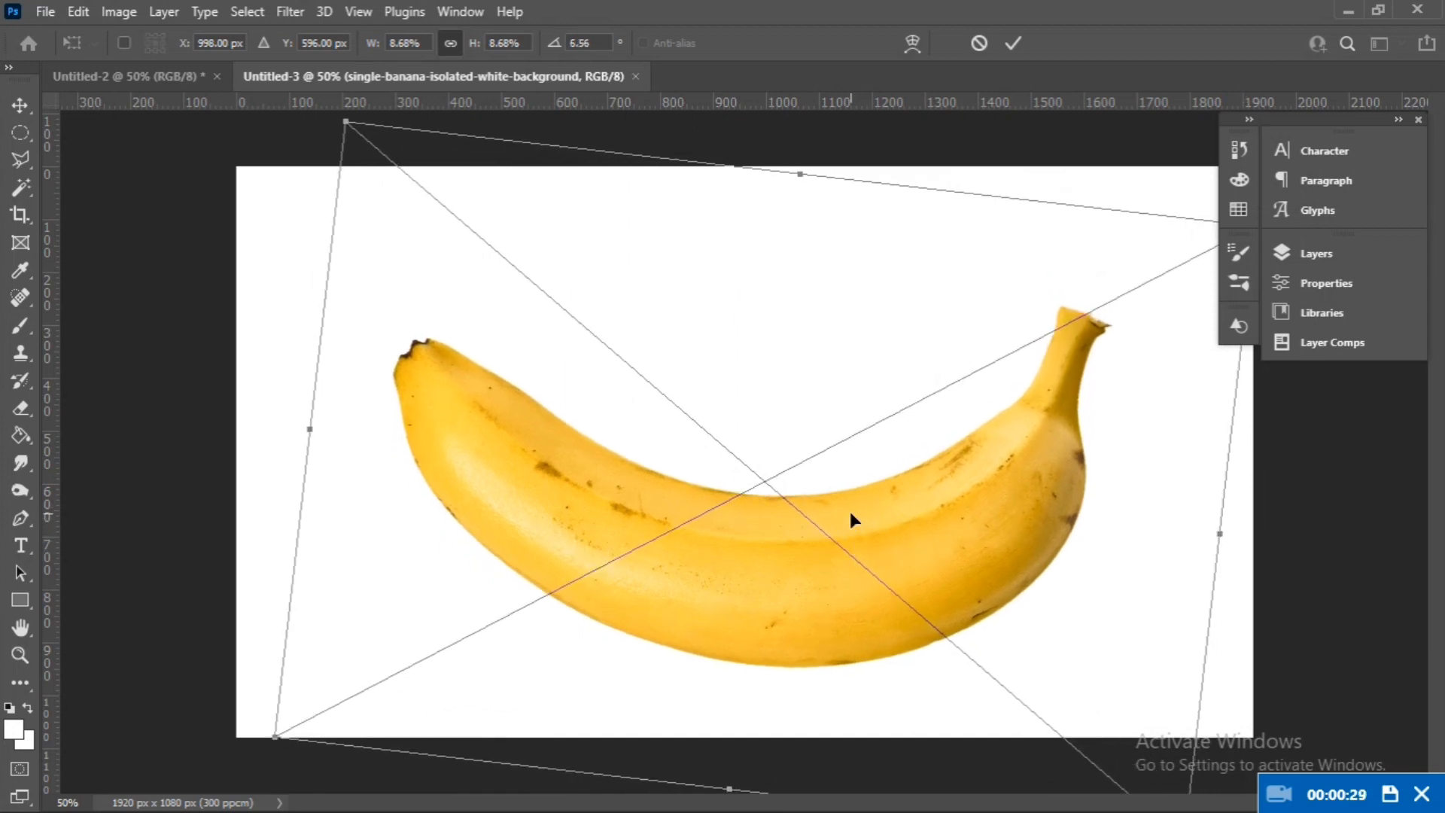
click(1015, 43)
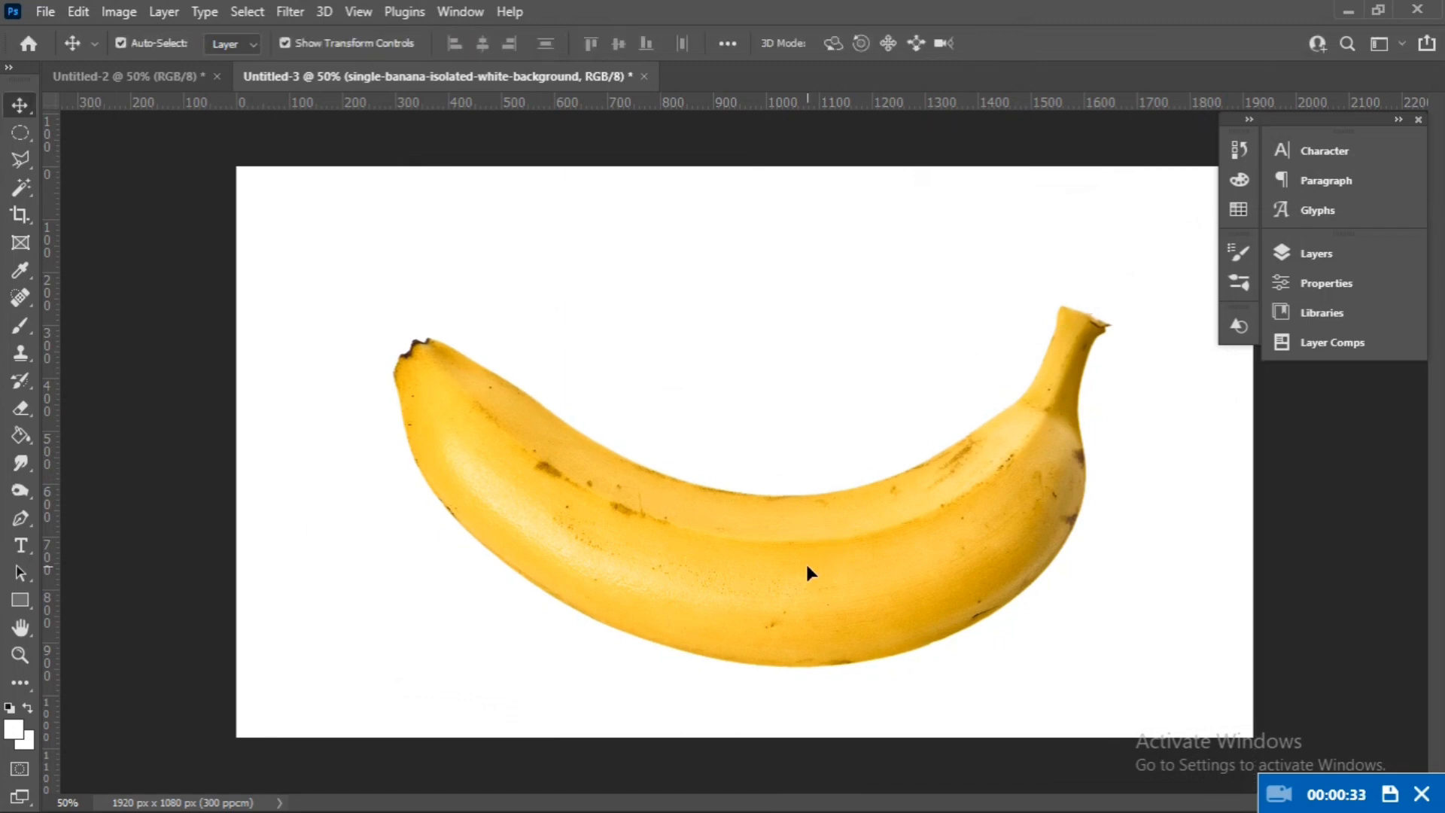
drag(806, 570, 808, 553)
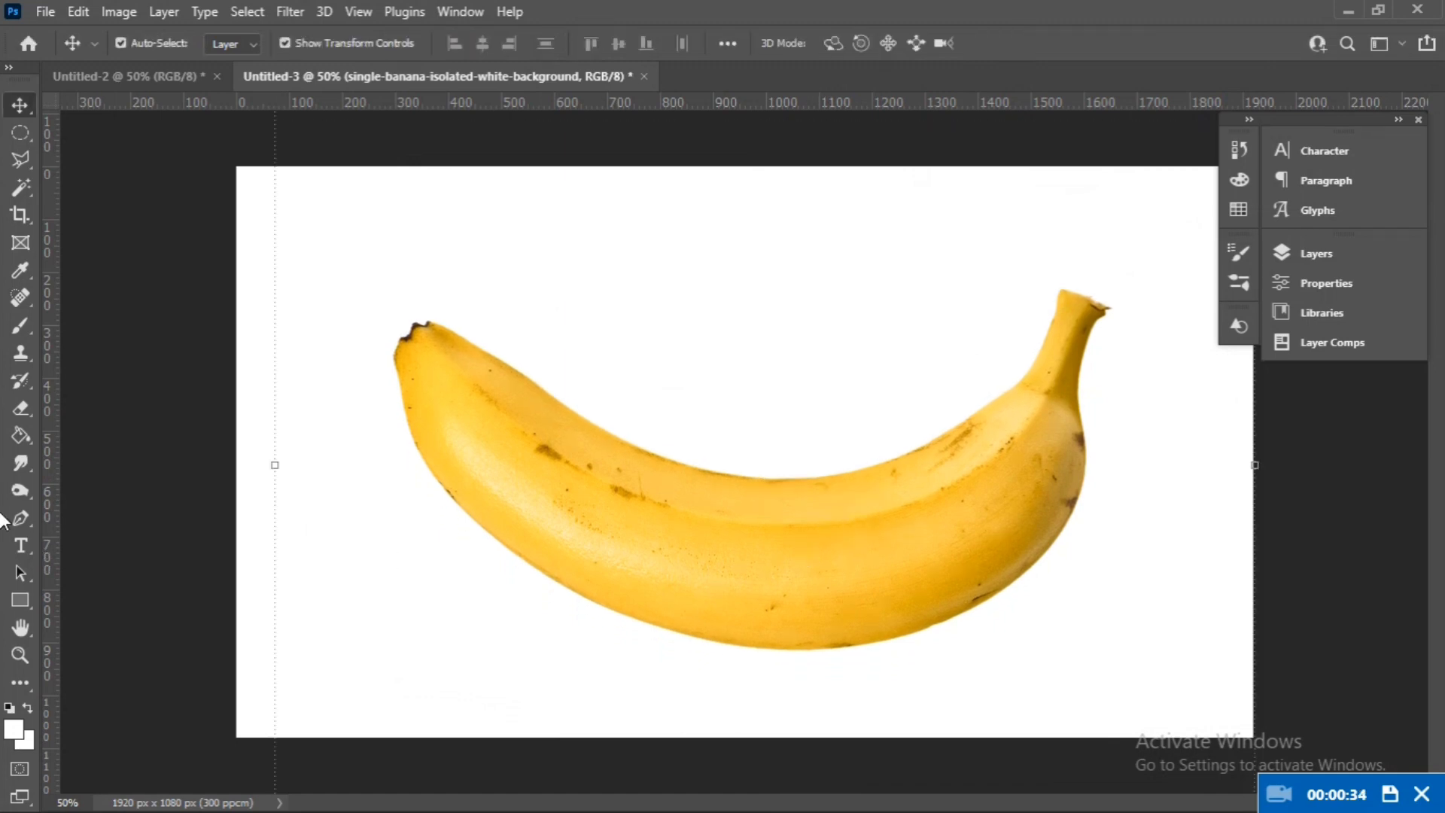
- Add a point text reading "BANANA" over the banana's left half
click(20, 543)
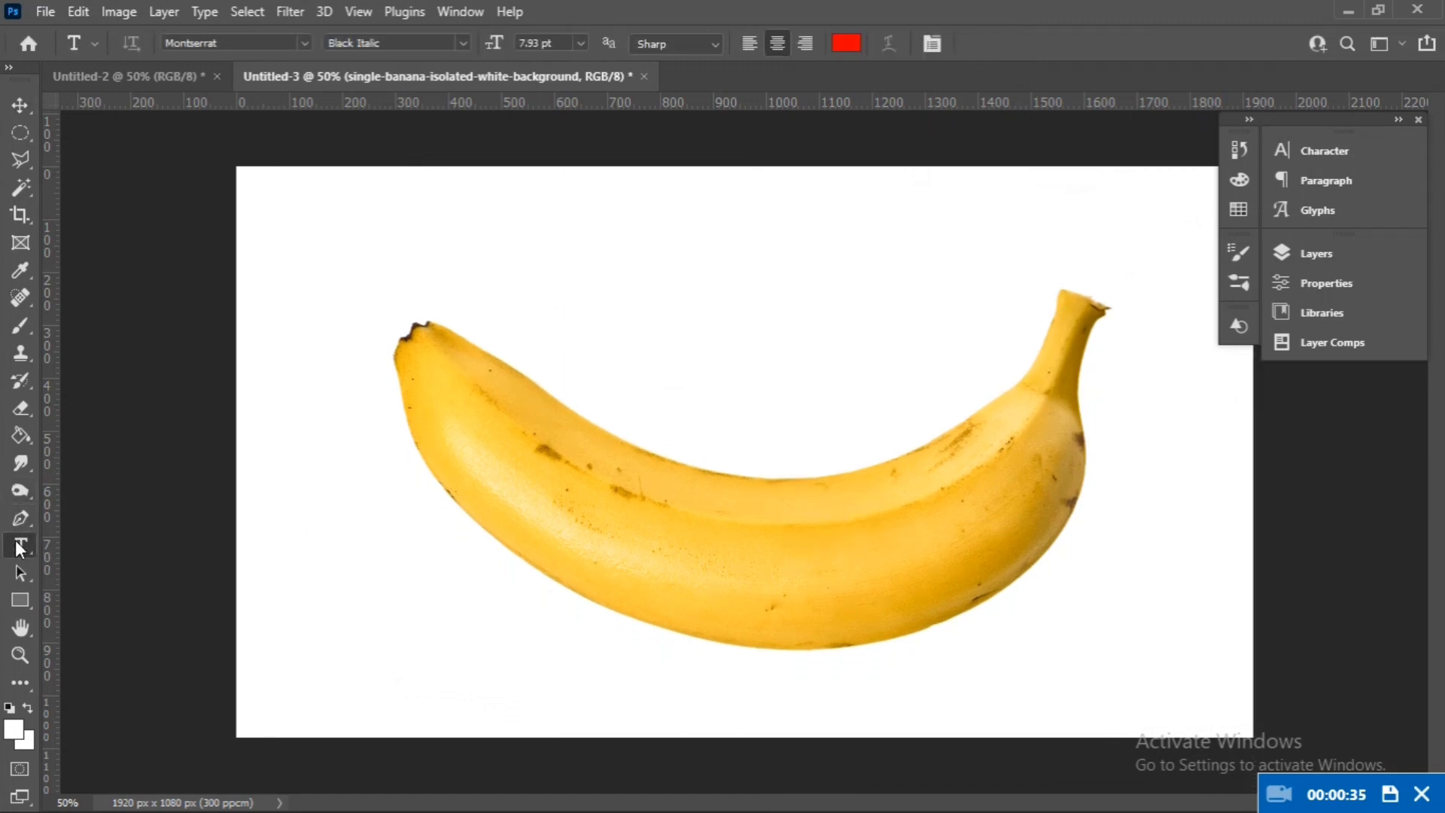
click(565, 478)
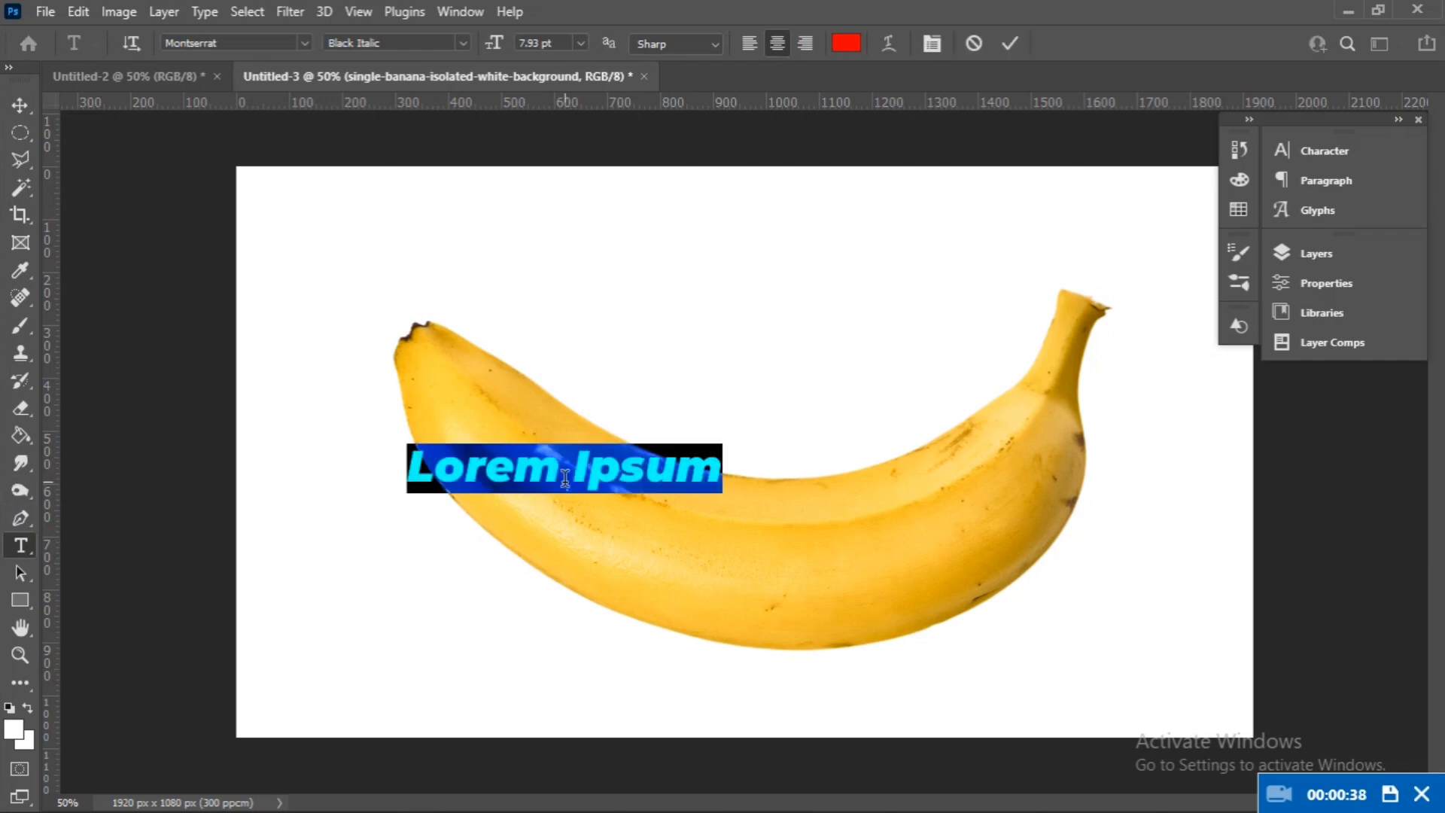
text(BANANA)
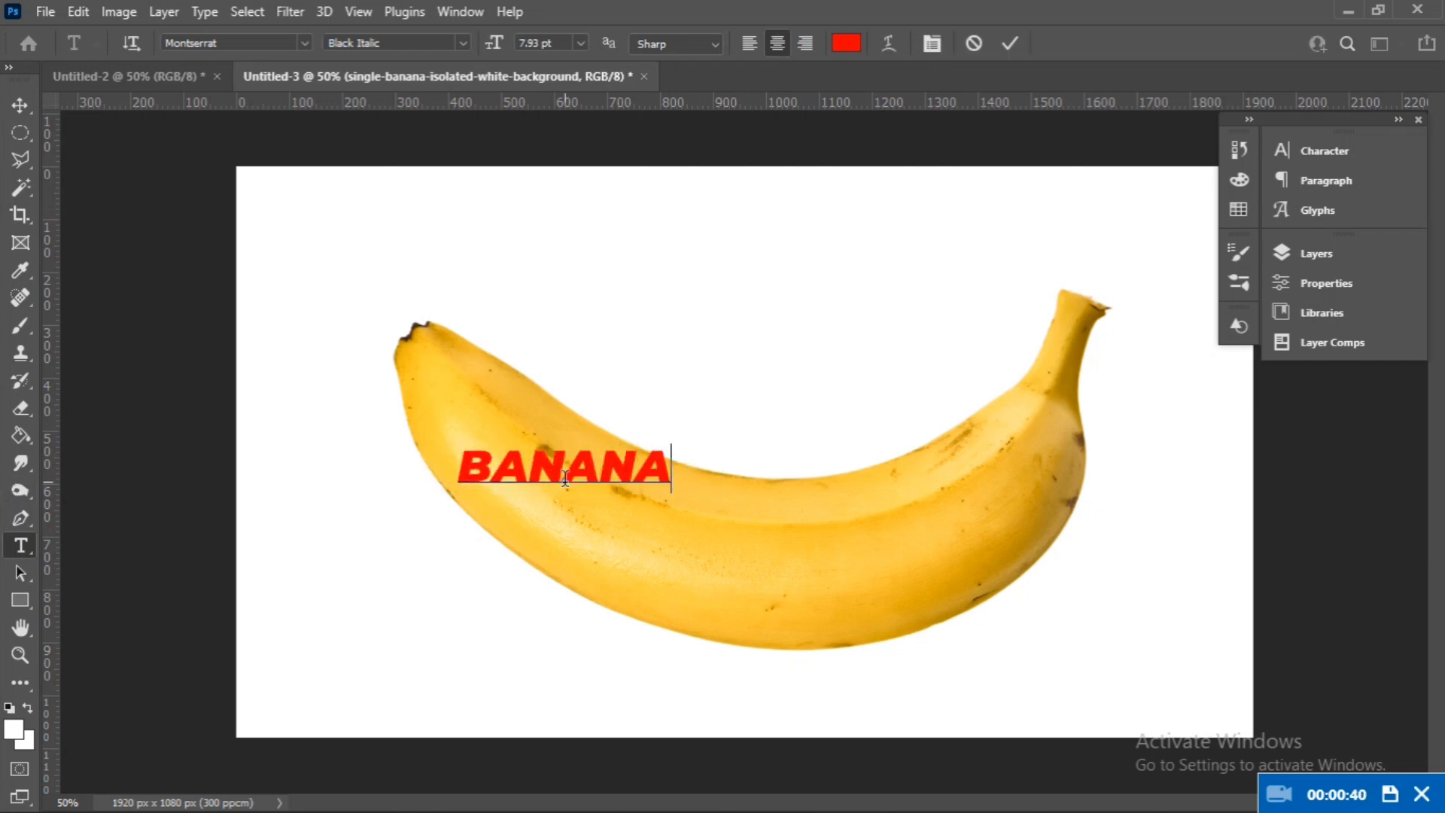
- Set the whole BANANA text to the Montserrat Black style and colour 000000
key(ctrl+a)
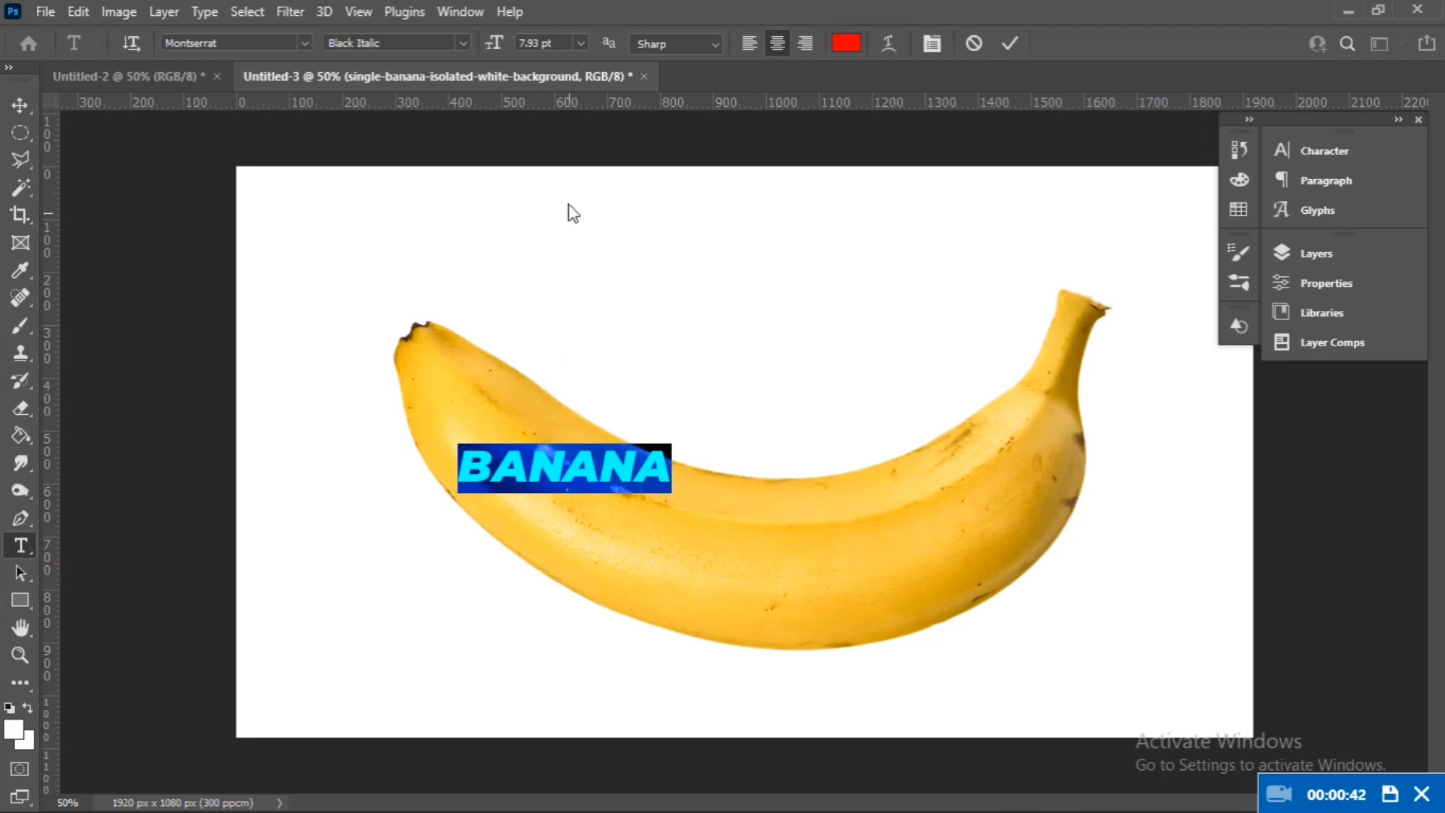
click(463, 43)
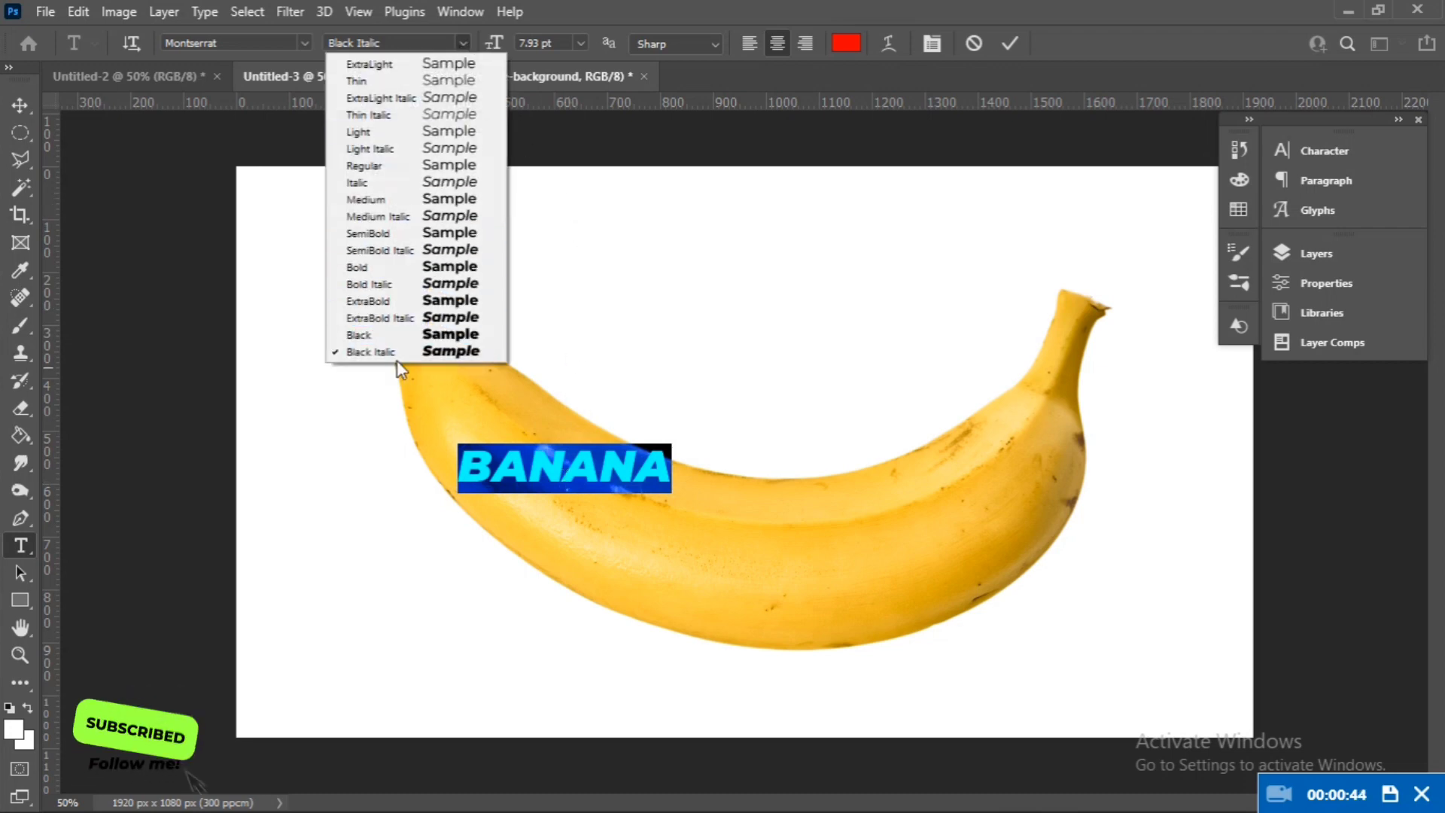
click(418, 335)
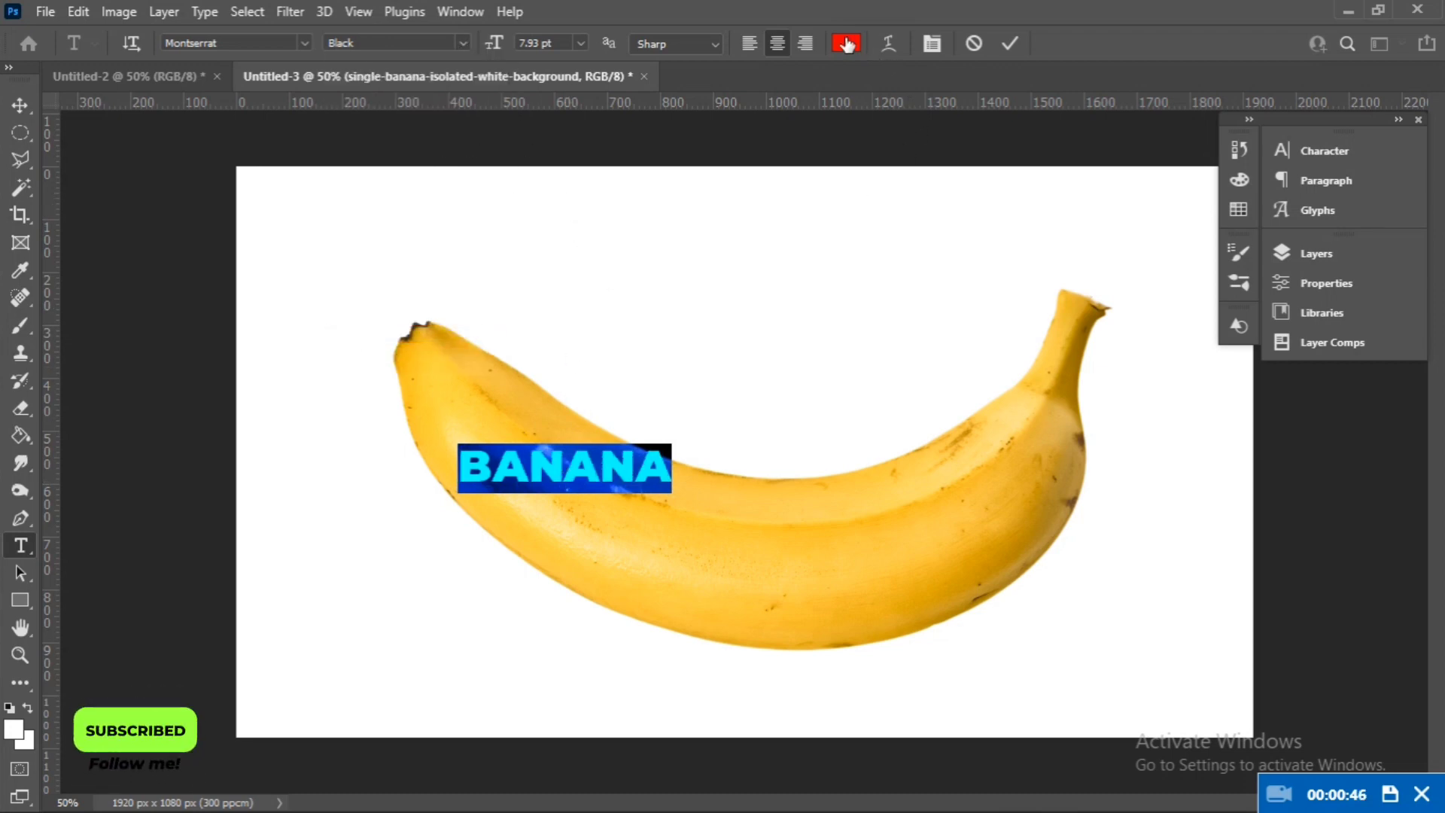
click(846, 43)
text(000000)
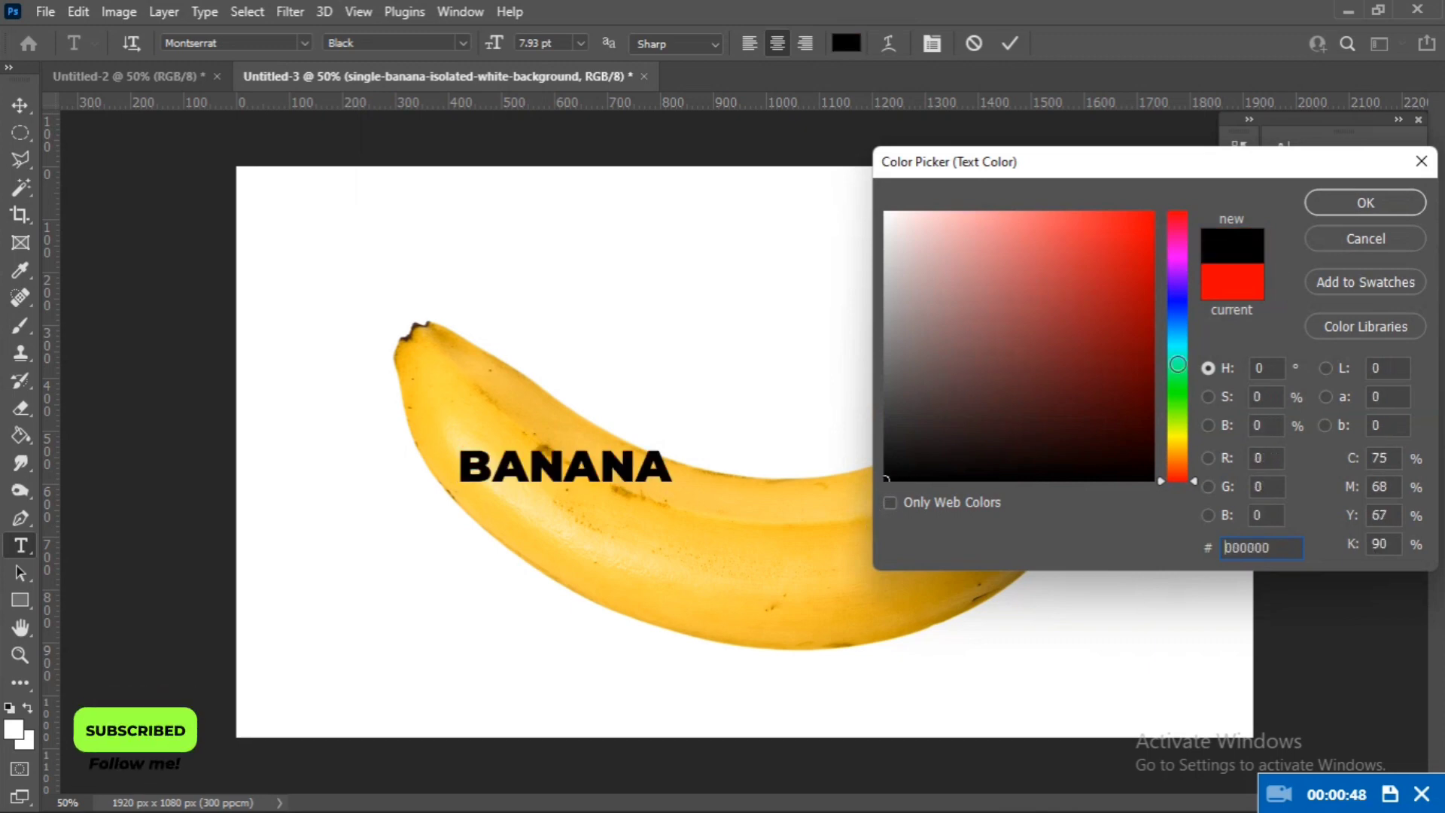
click(1348, 203)
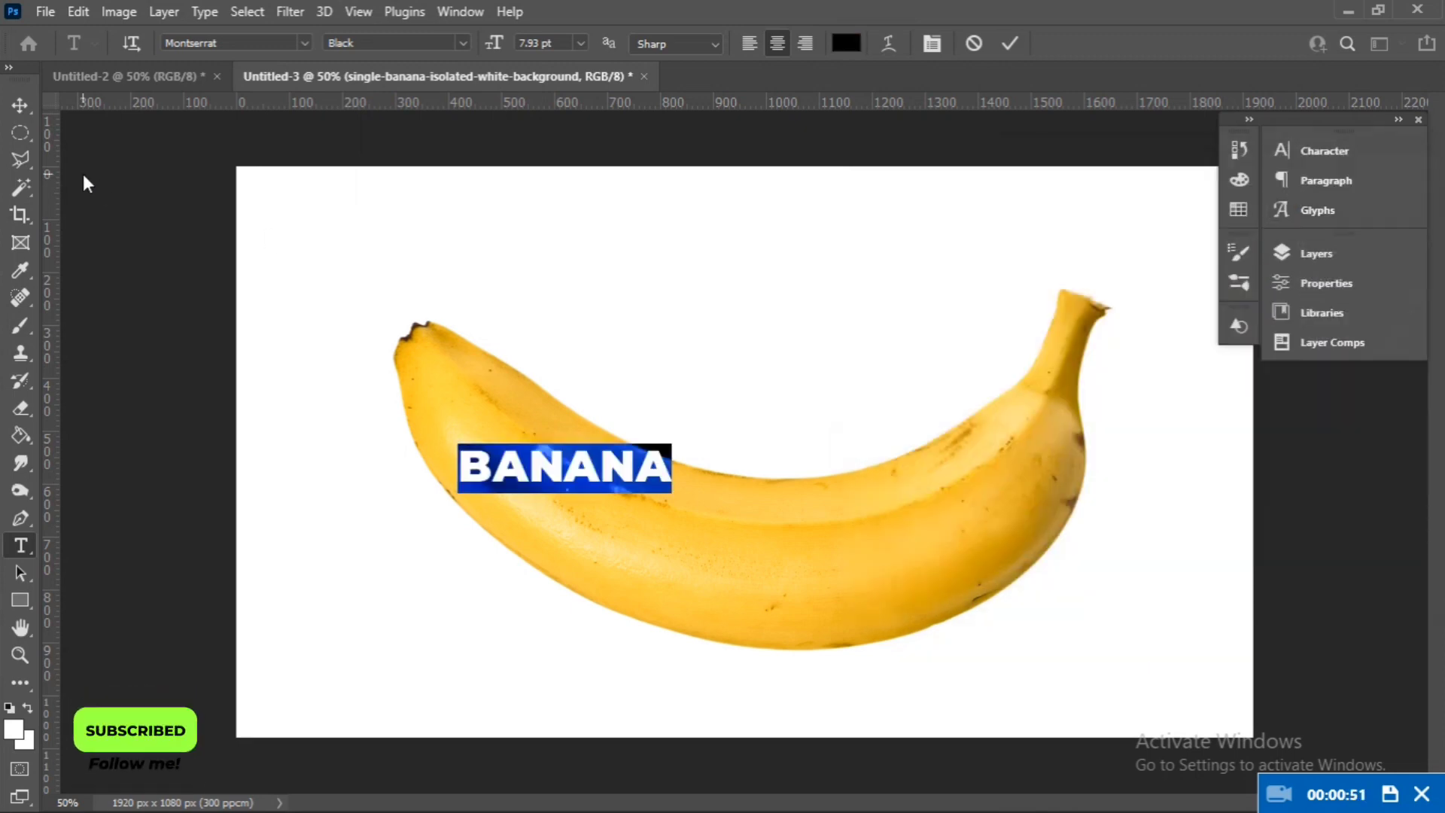
click(19, 105)
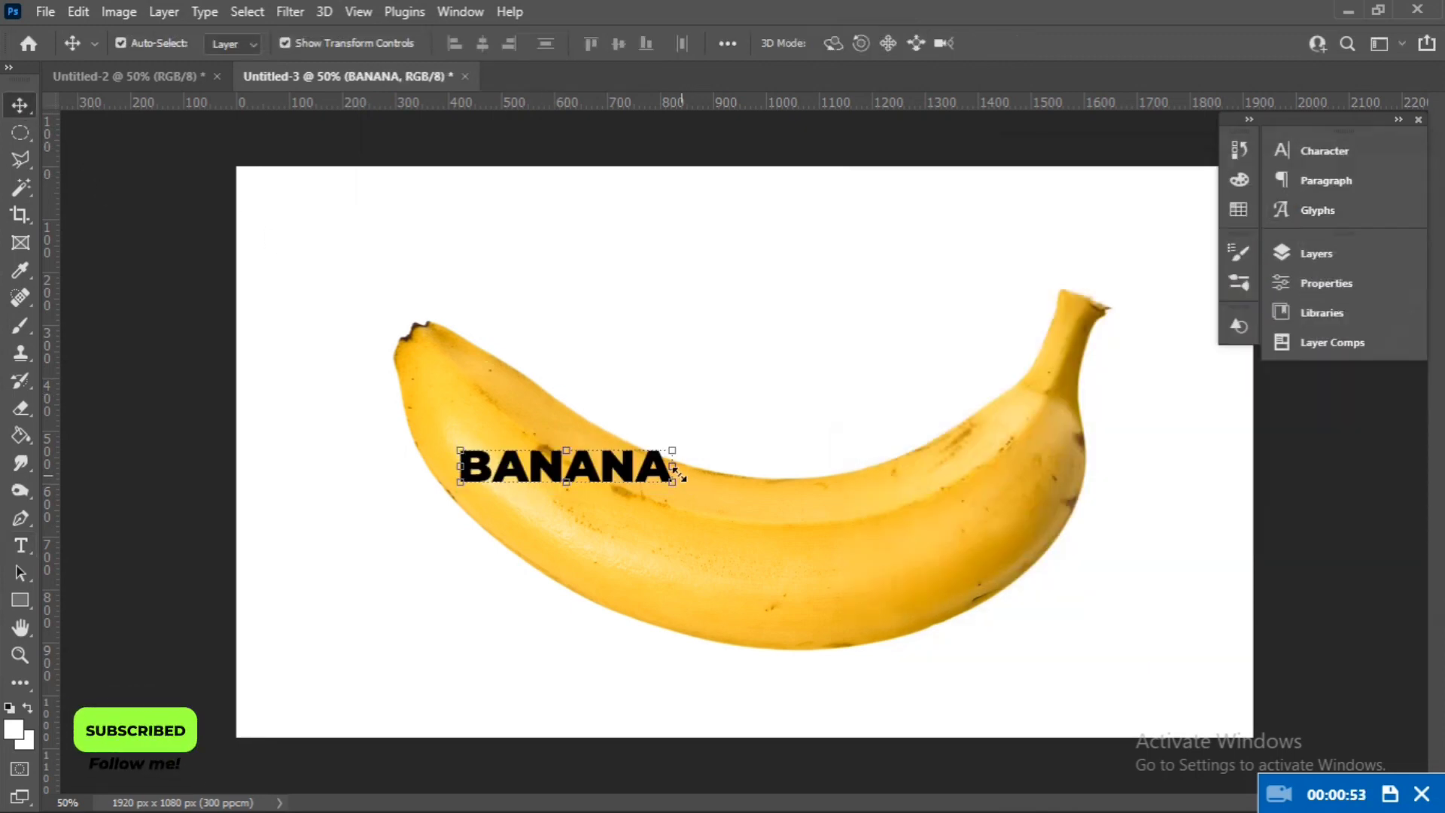
- Enlarge the BANANA text to about 235.6% and centre it on the banana's body
drag(680, 476, 964, 470)
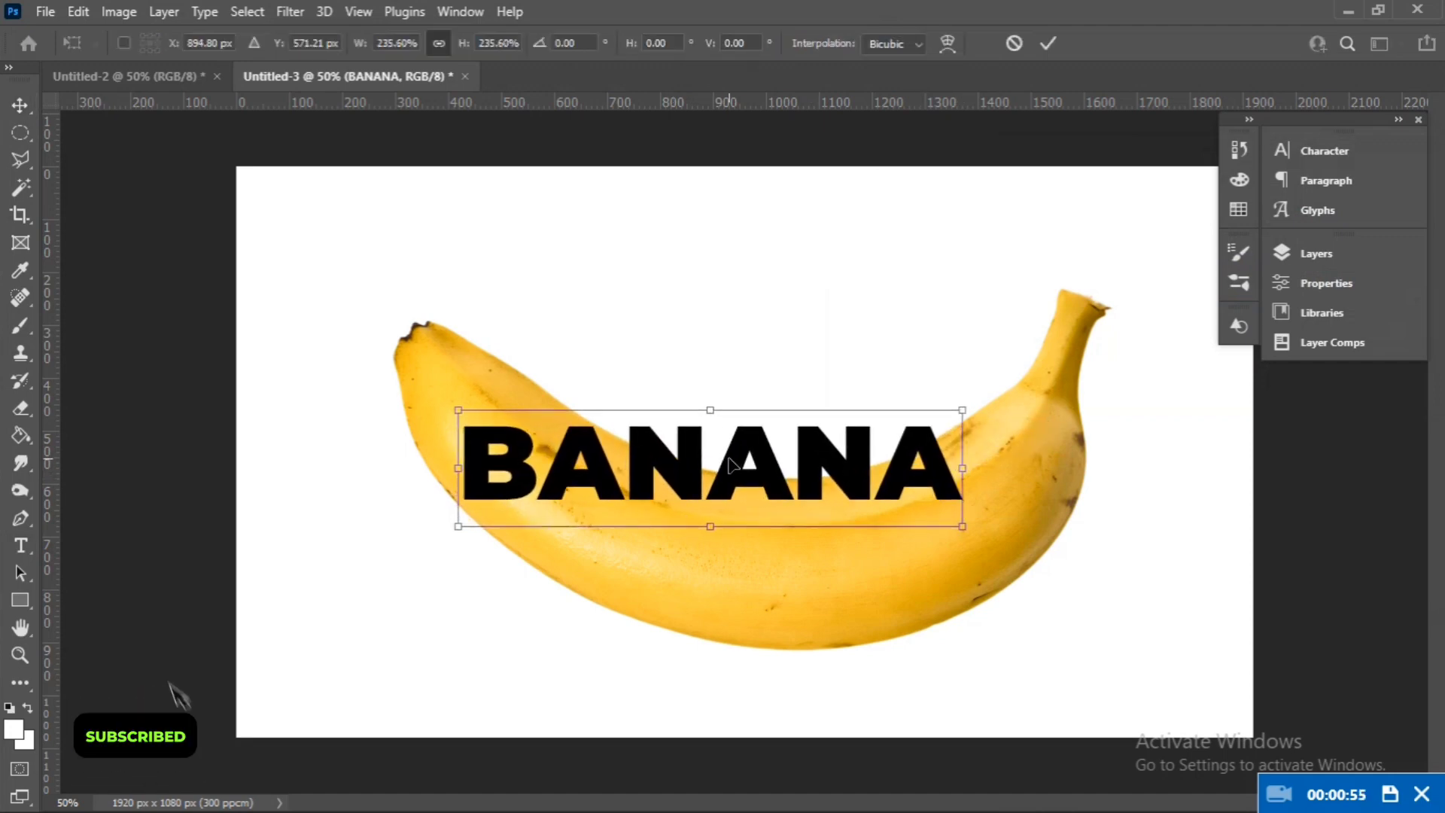
drag(729, 465, 791, 535)
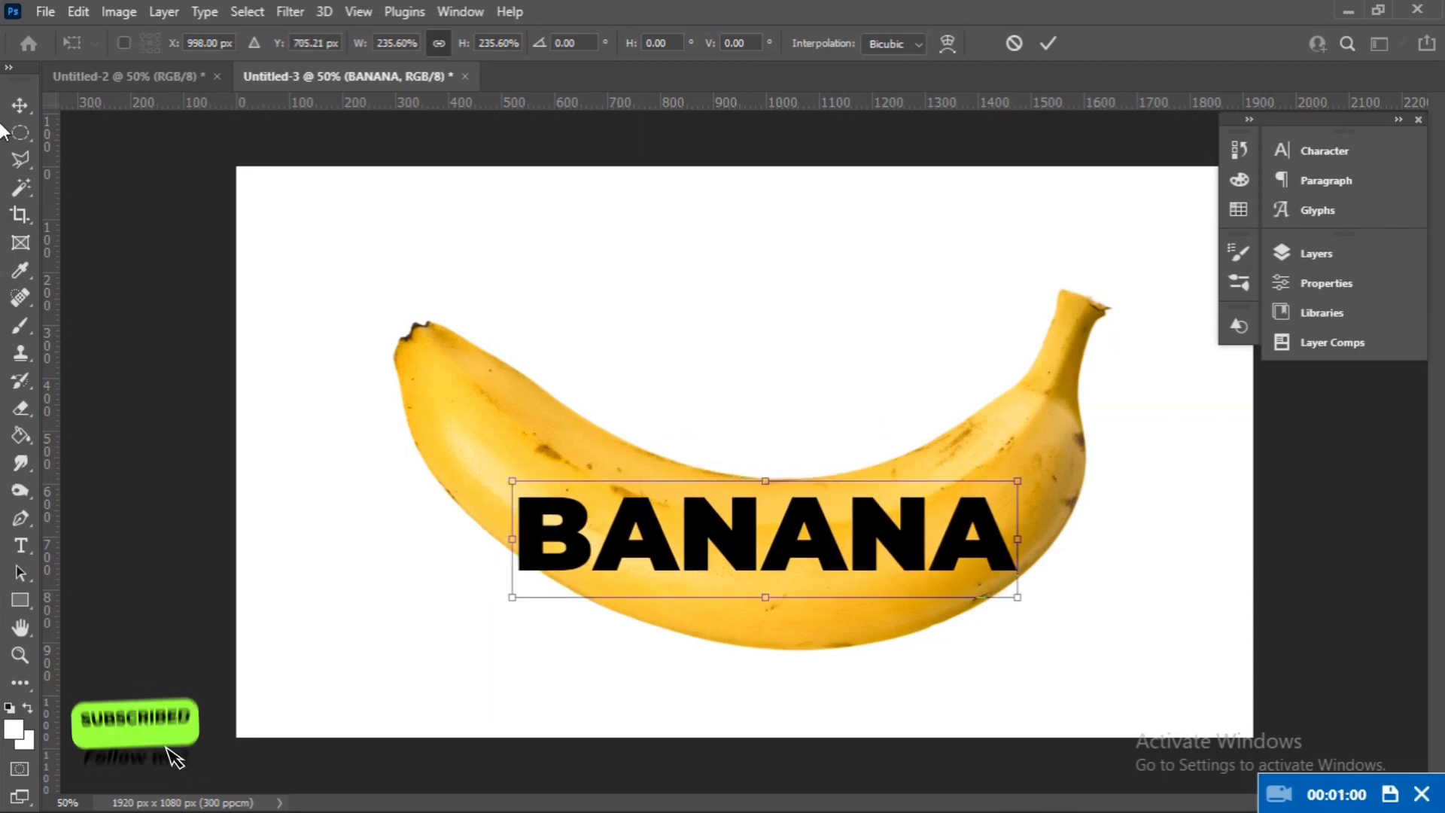
click(27, 106)
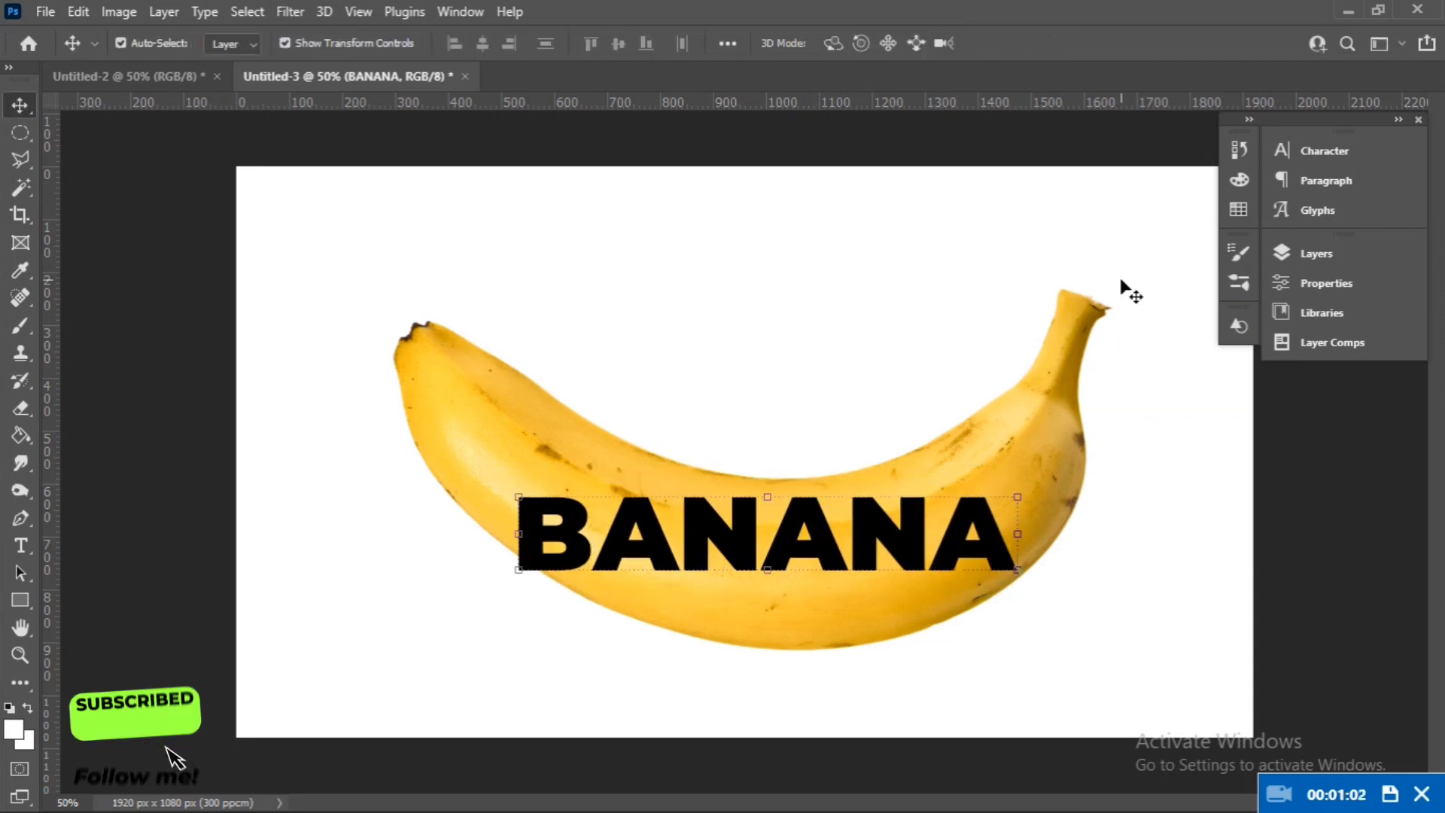
- Convert the BANANA text layer to a smart object
click(1302, 254)
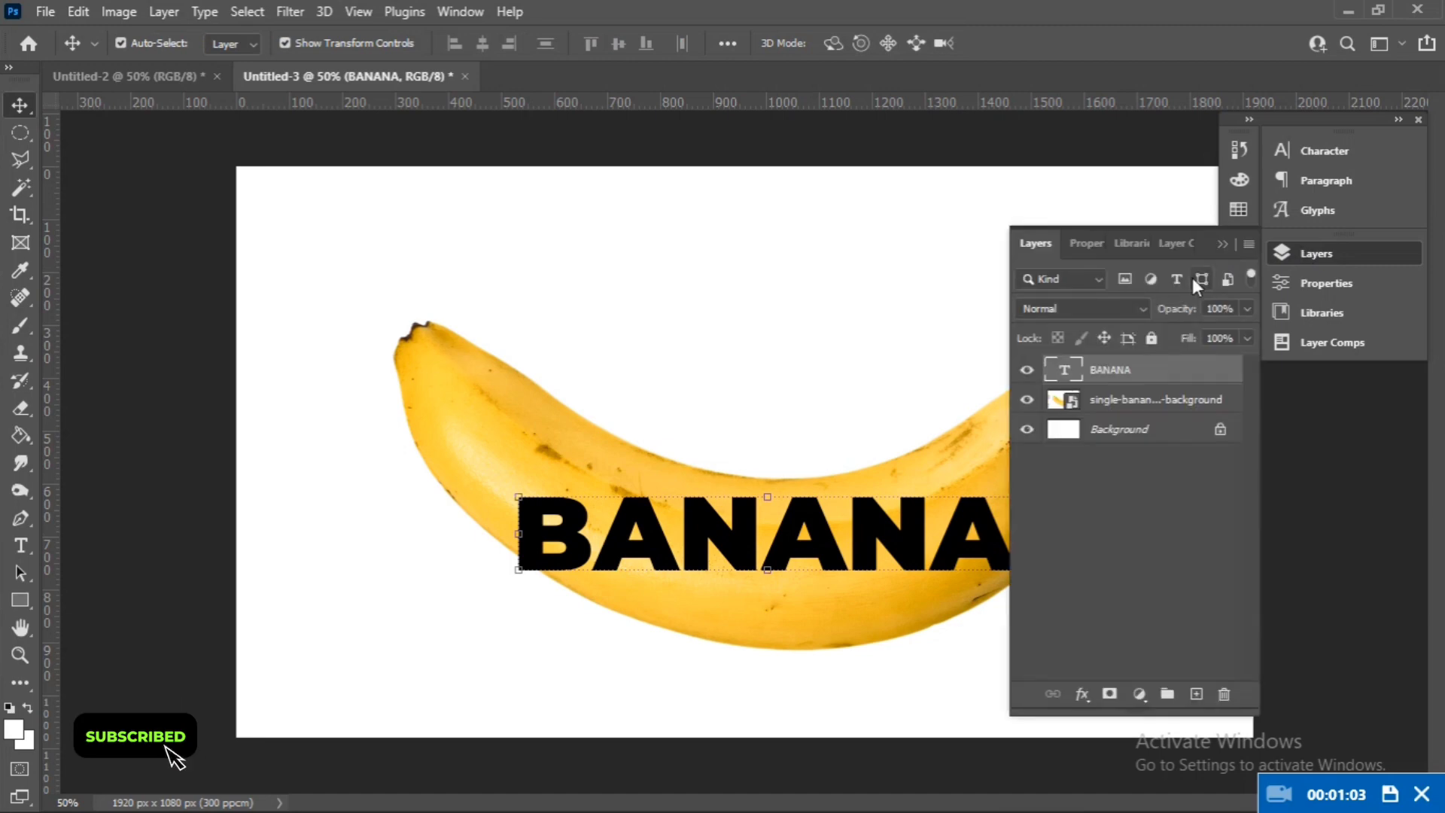
right_click(1100, 377)
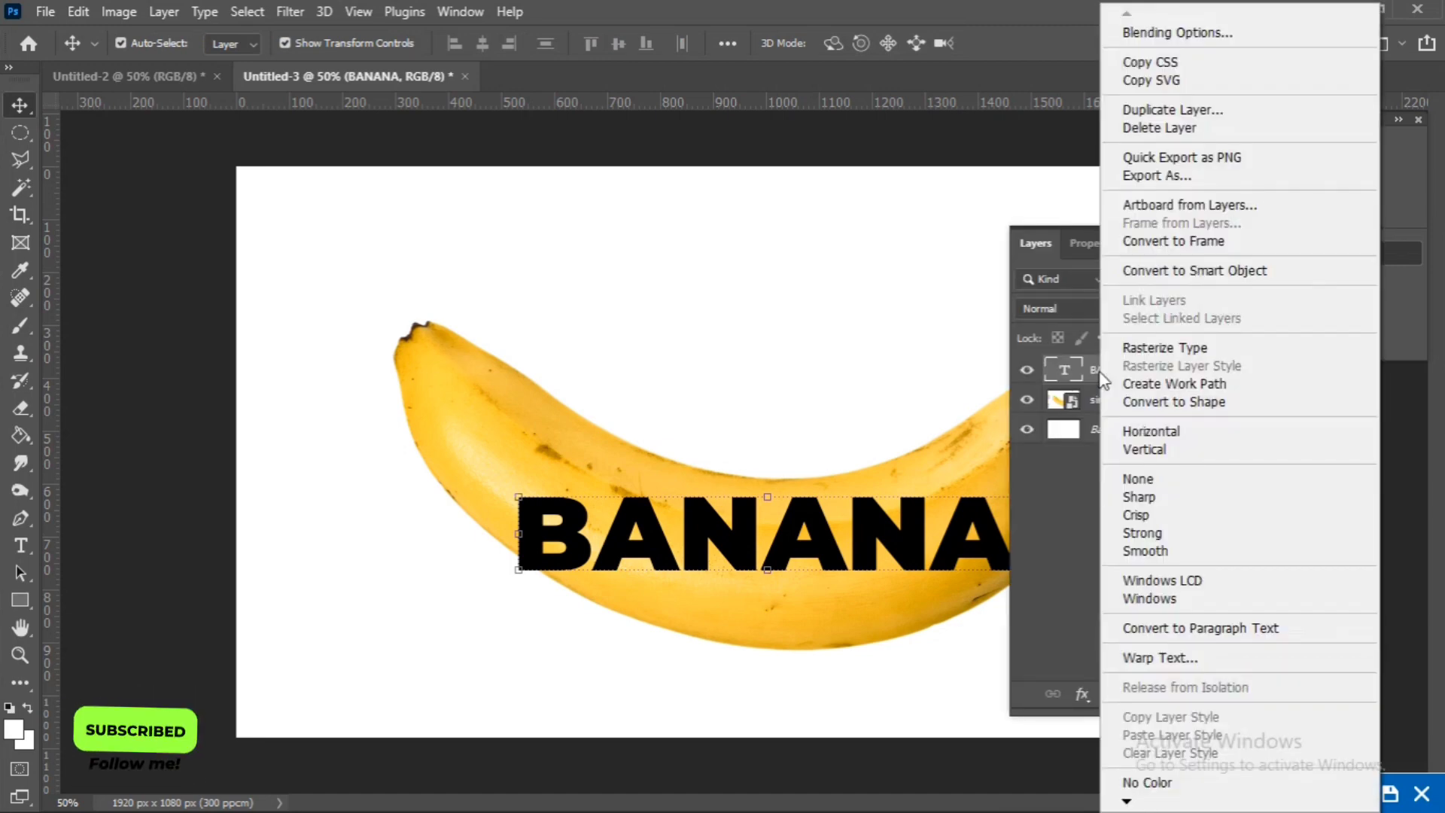
click(1187, 273)
click(1227, 253)
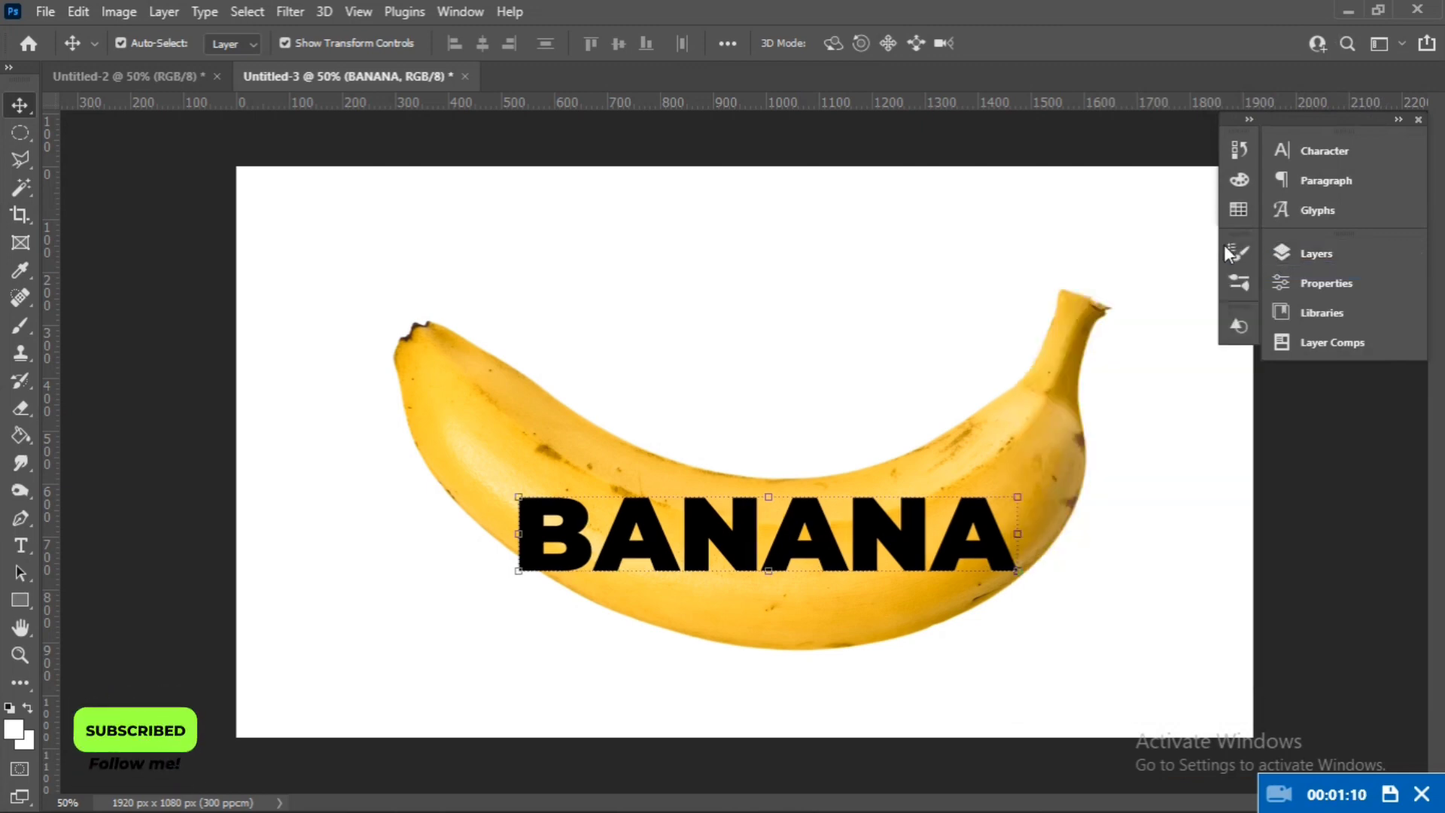
- Warp the BANANA smart object freely, raising both upper corners and curving its top edge towards the banana's upper contour
key(ctrl+t)
right_click(769, 495)
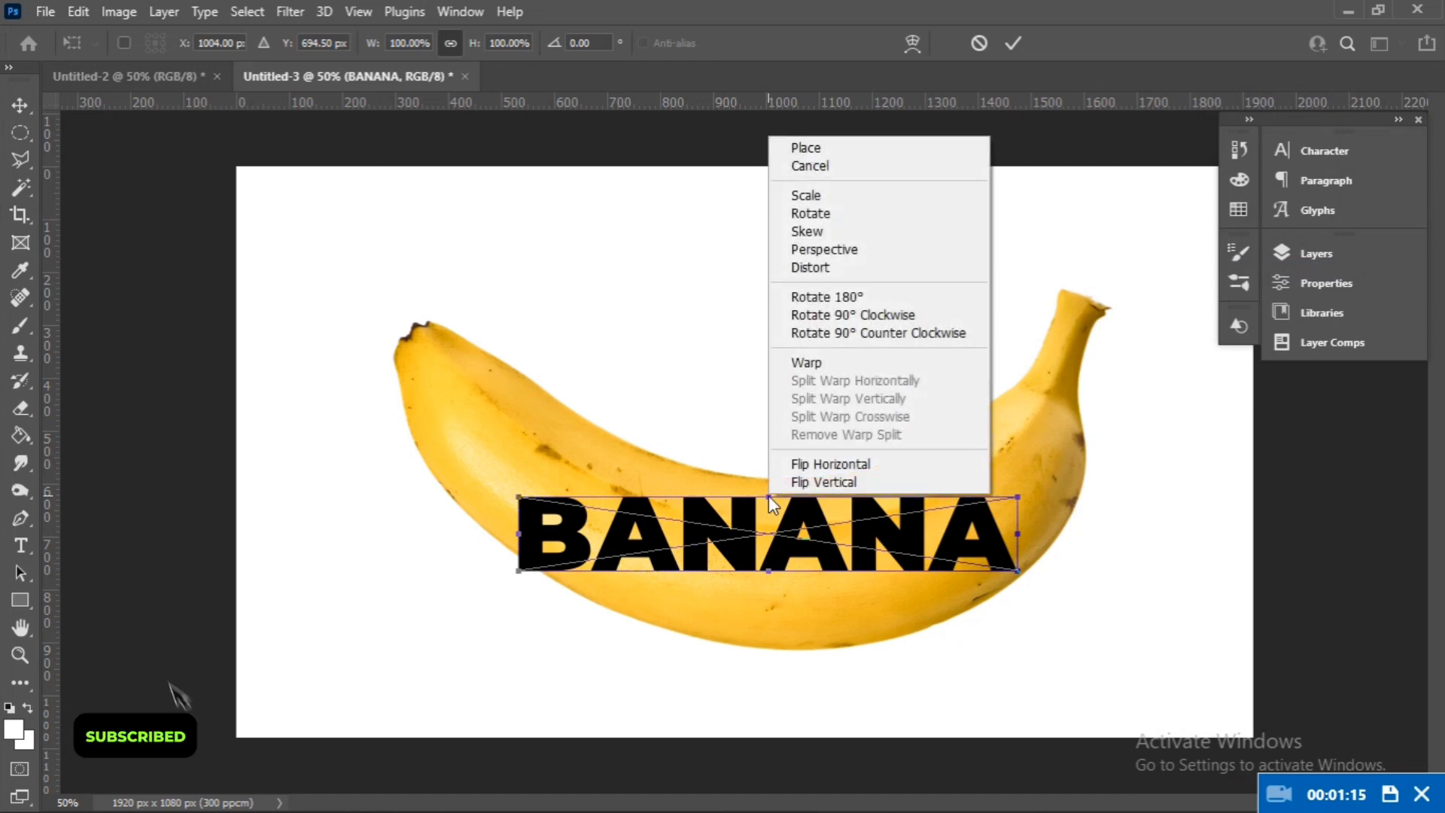
click(819, 363)
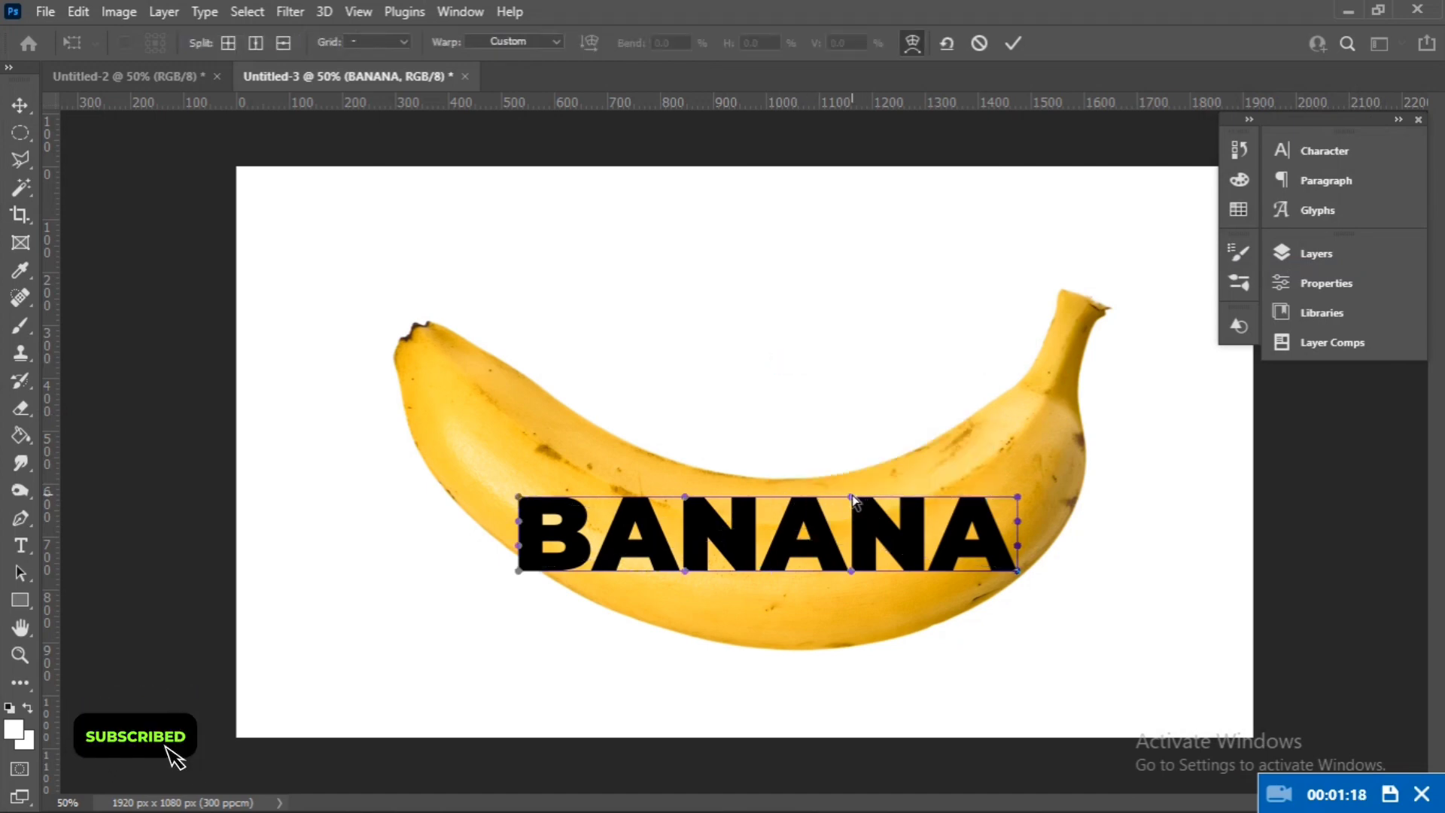
drag(852, 497, 841, 460)
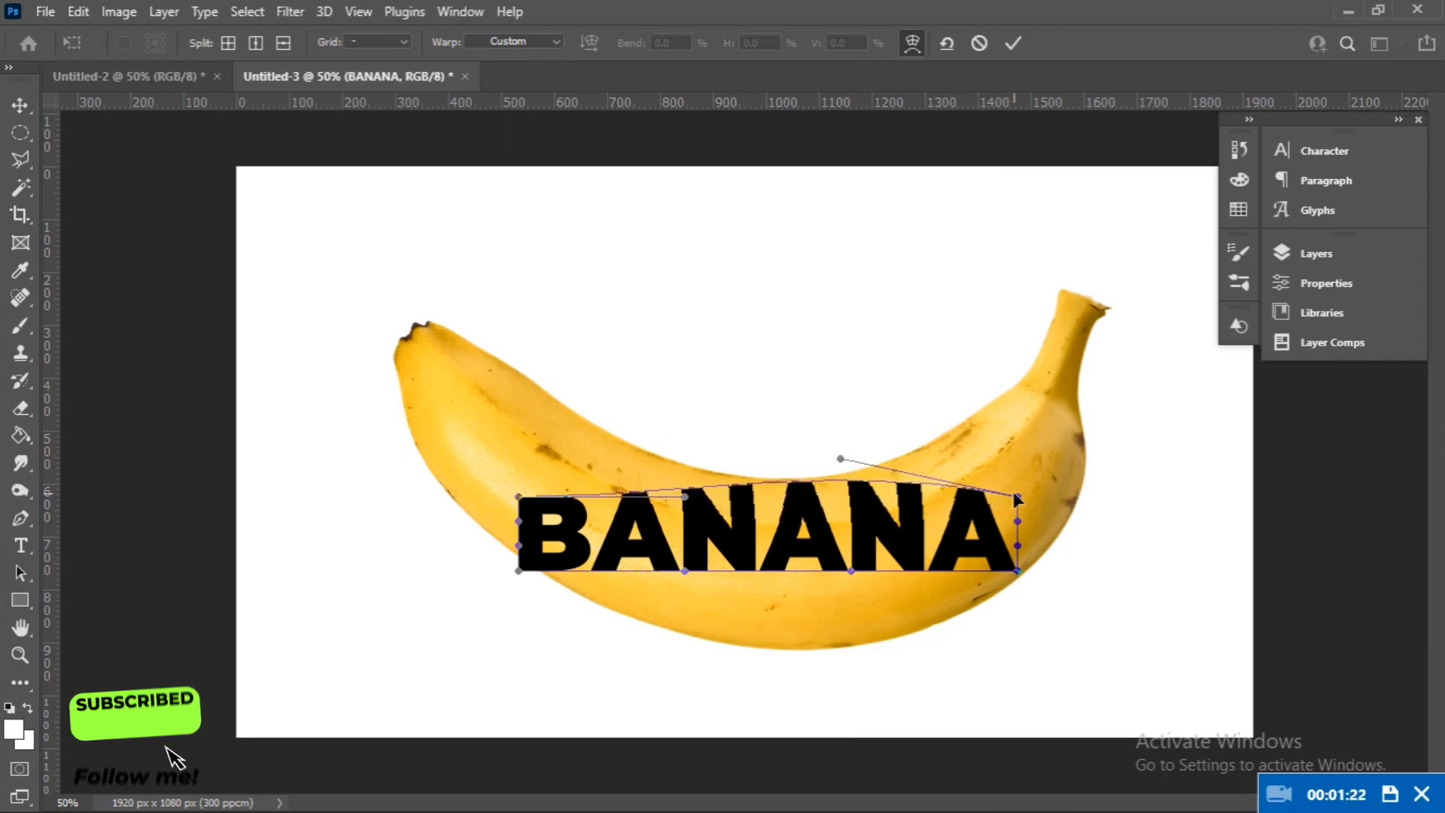
drag(1017, 500, 1016, 407)
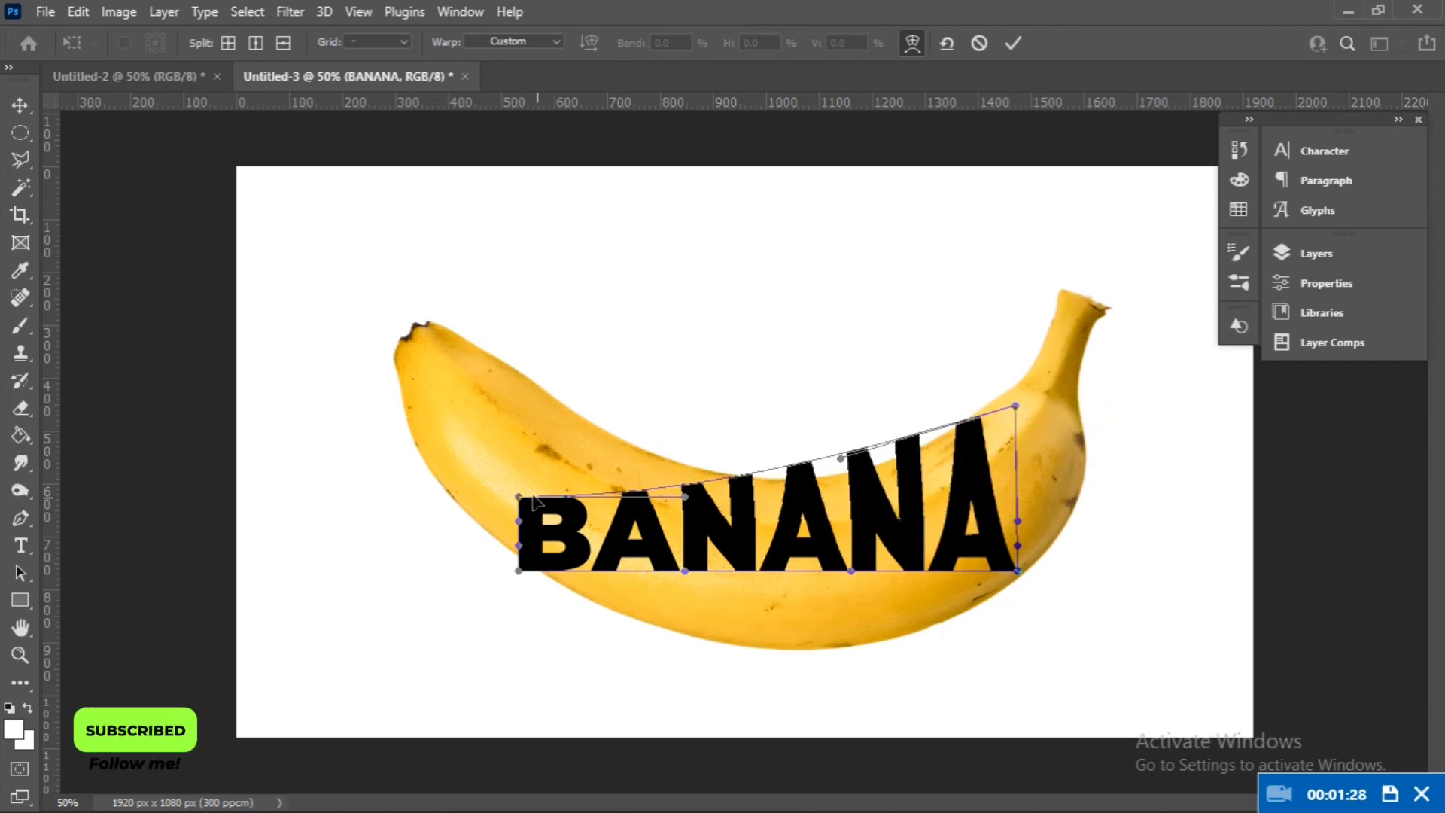
drag(519, 498, 532, 382)
- Warp the lettering's lower-left corner and bottom edge so they follow the banana's lower contour
mouse_move(519, 571)
mouse_down()
mouse_move(502, 543)
mouse_move(510, 554)
mouse_up()
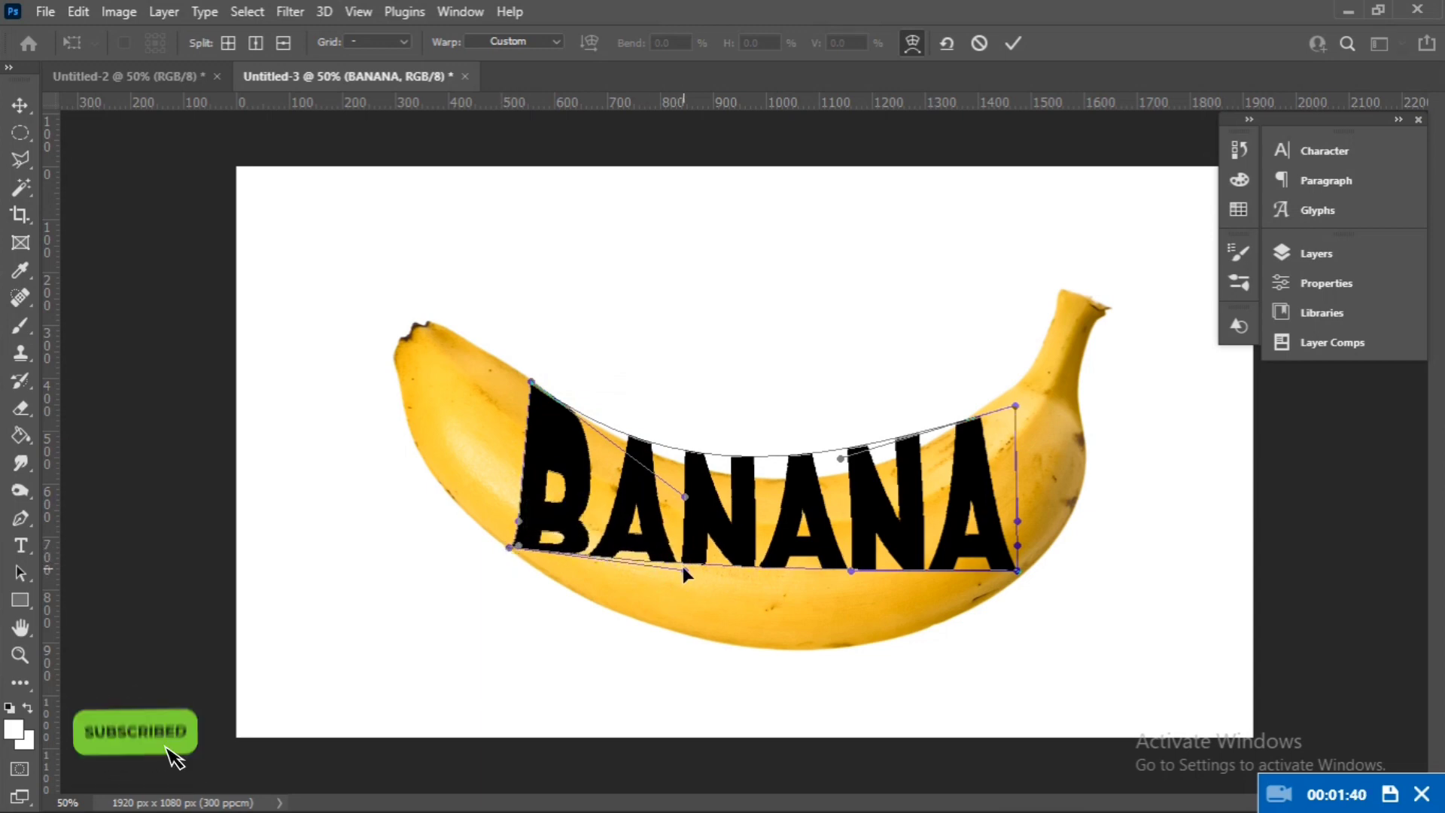
drag(683, 570, 670, 681)
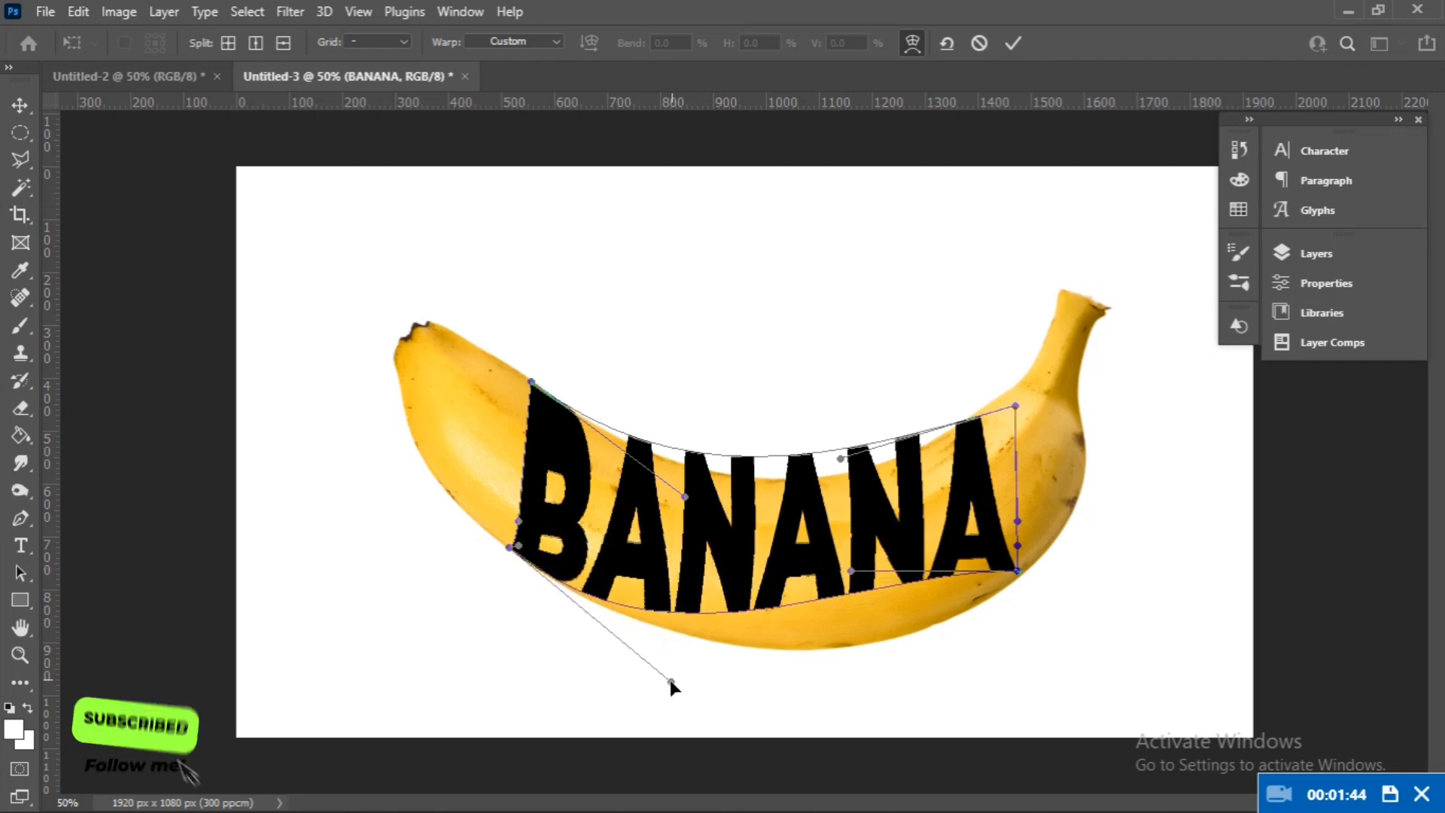
drag(851, 571, 922, 677)
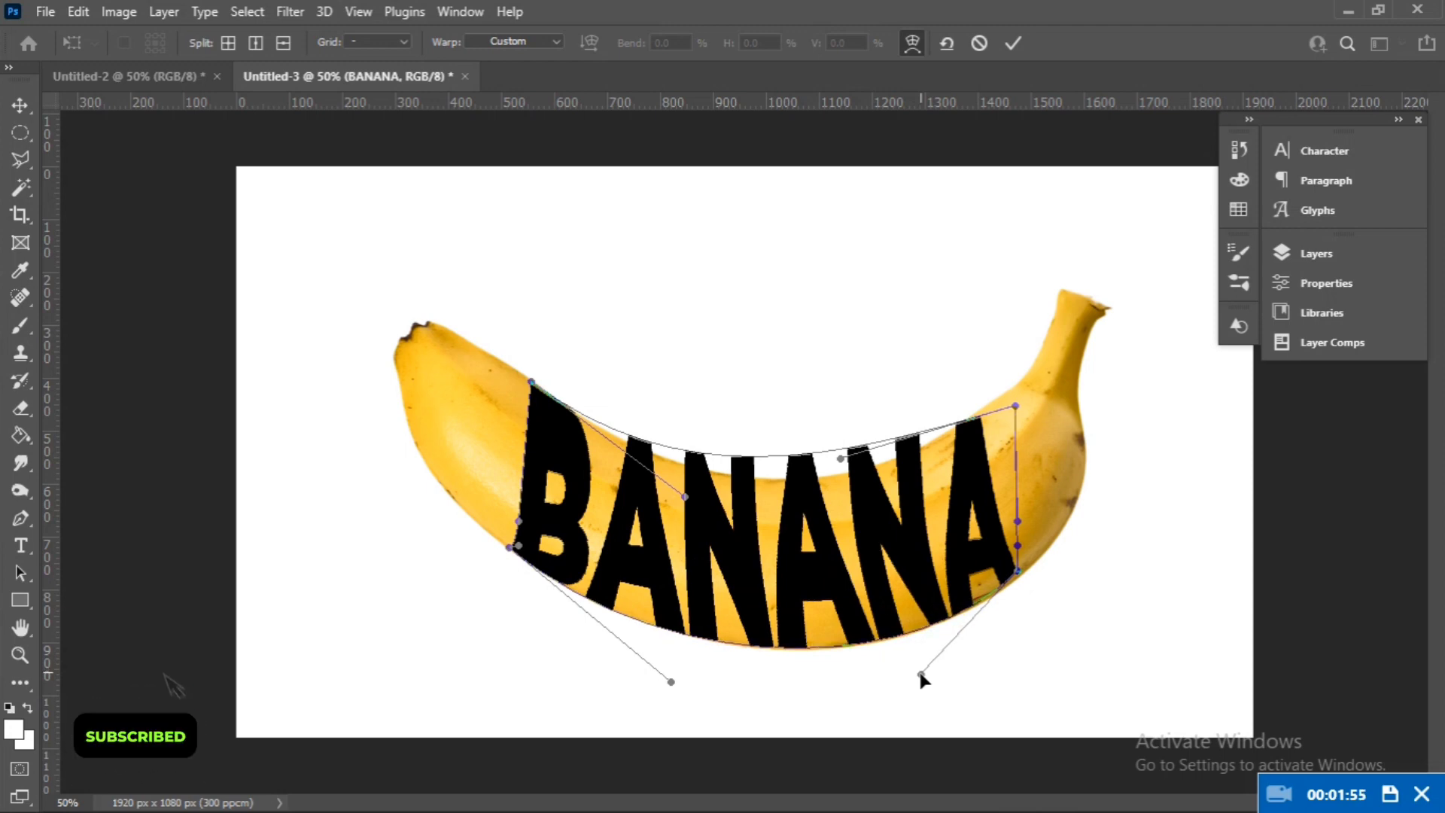
- Refine the warp's top edge and upper-right corner to fit the banana's upper contour, and apply the warp
drag(841, 459, 840, 523)
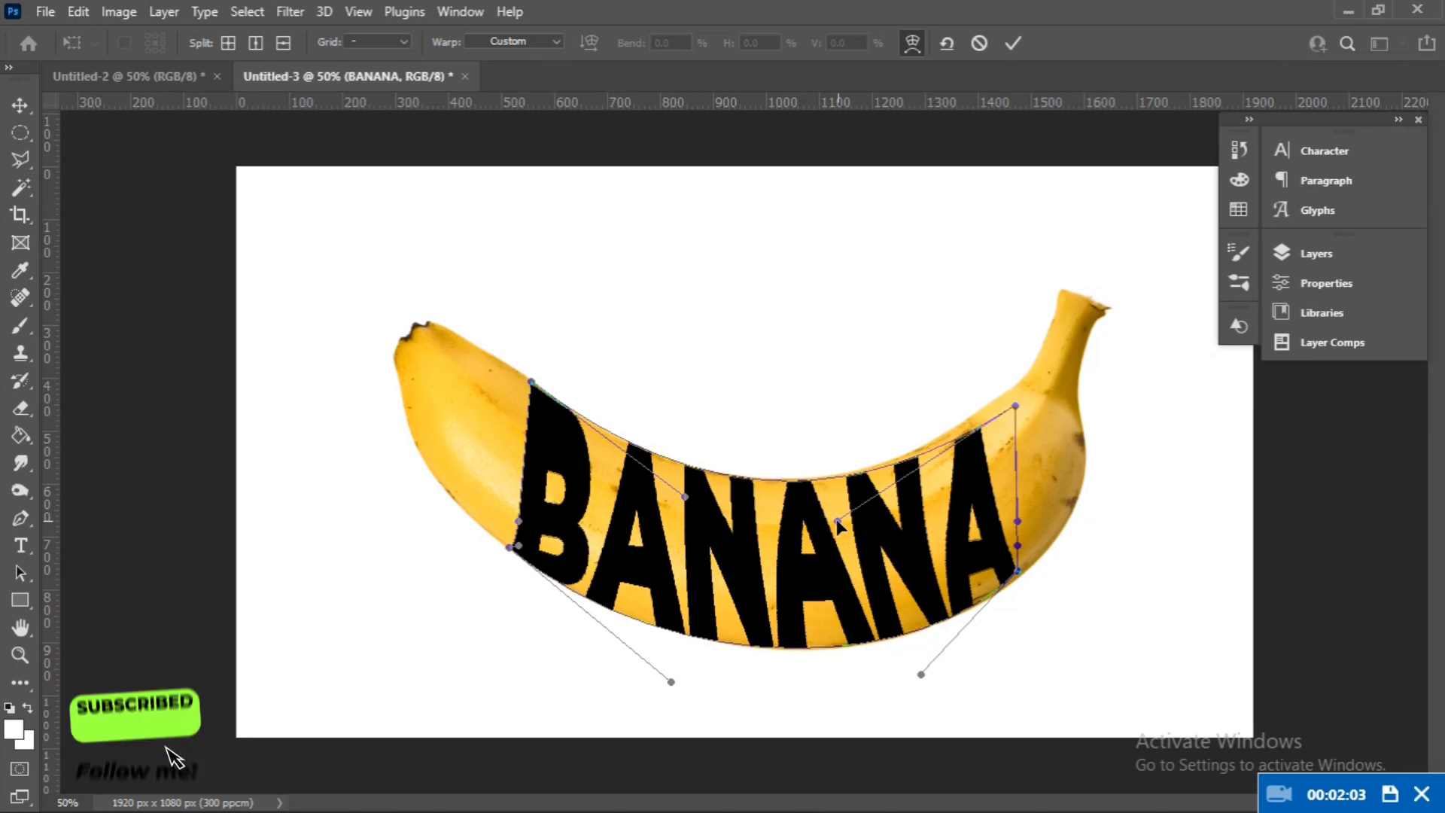
drag(837, 518, 837, 512)
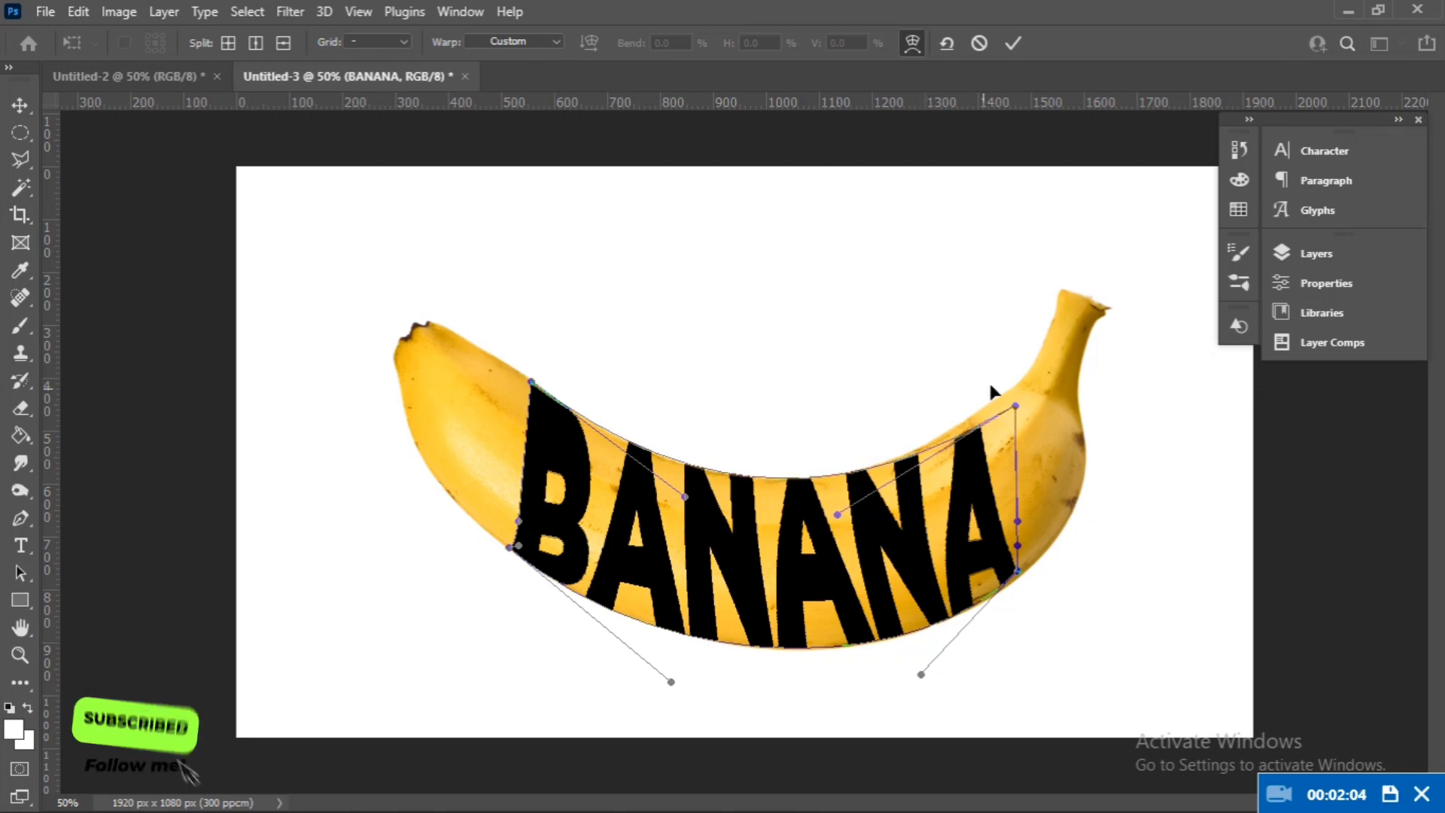
mouse_move(1016, 408)
mouse_down()
mouse_move(1005, 391)
mouse_move(997, 401)
mouse_up()
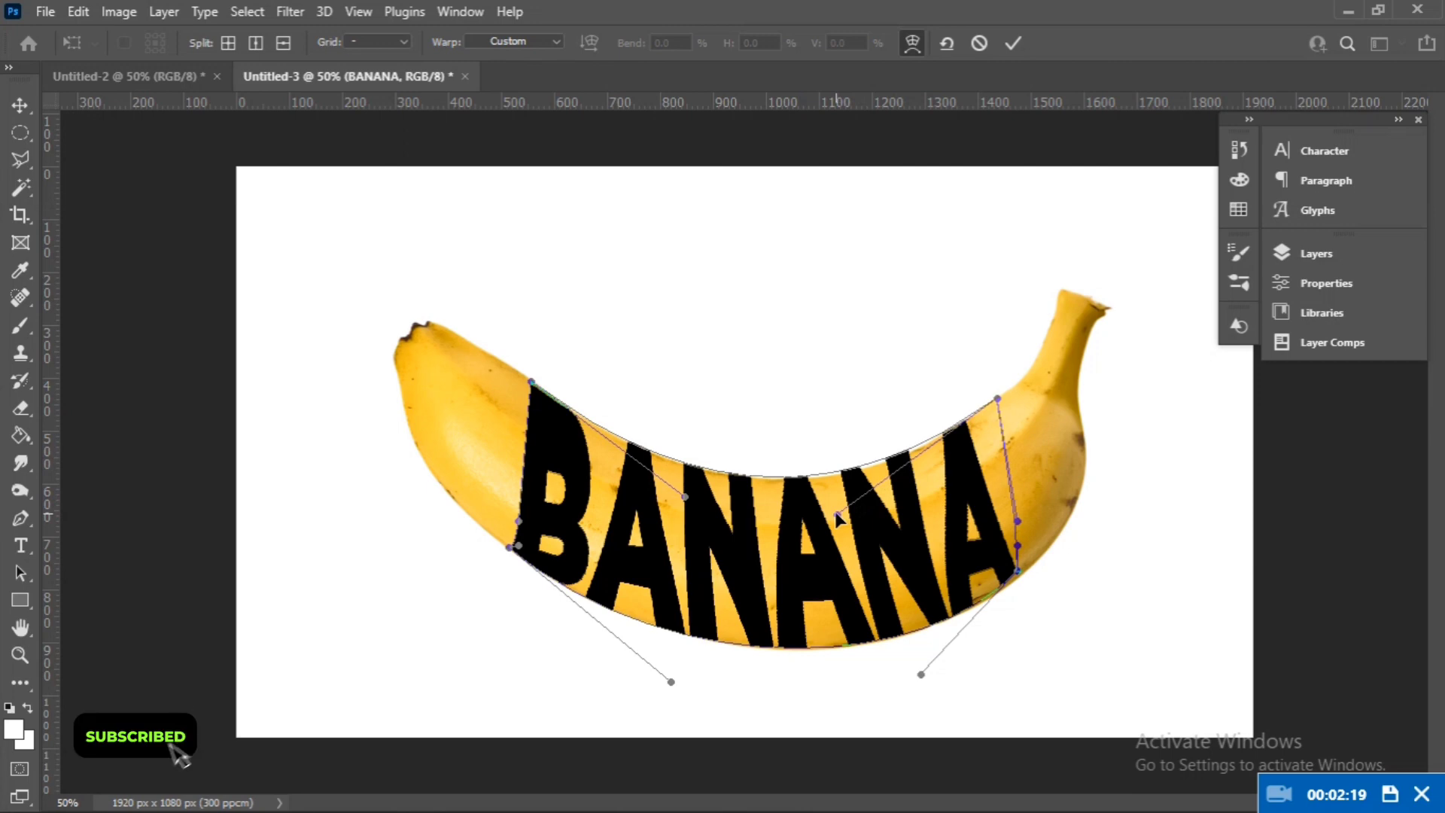
mouse_move(840, 520)
mouse_down()
mouse_move(826, 507)
mouse_move(858, 523)
mouse_move(845, 519)
mouse_up()
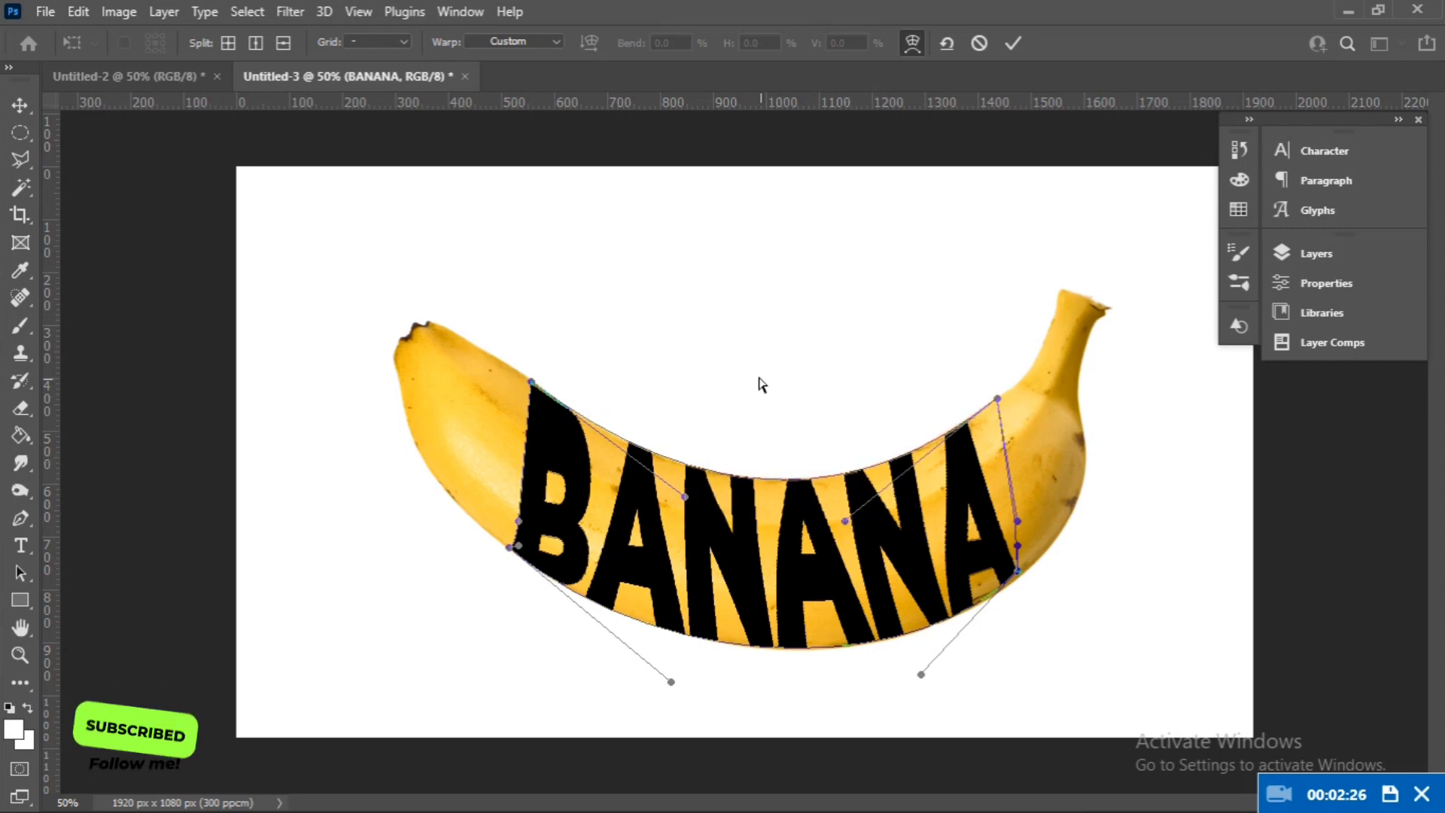
click(20, 105)
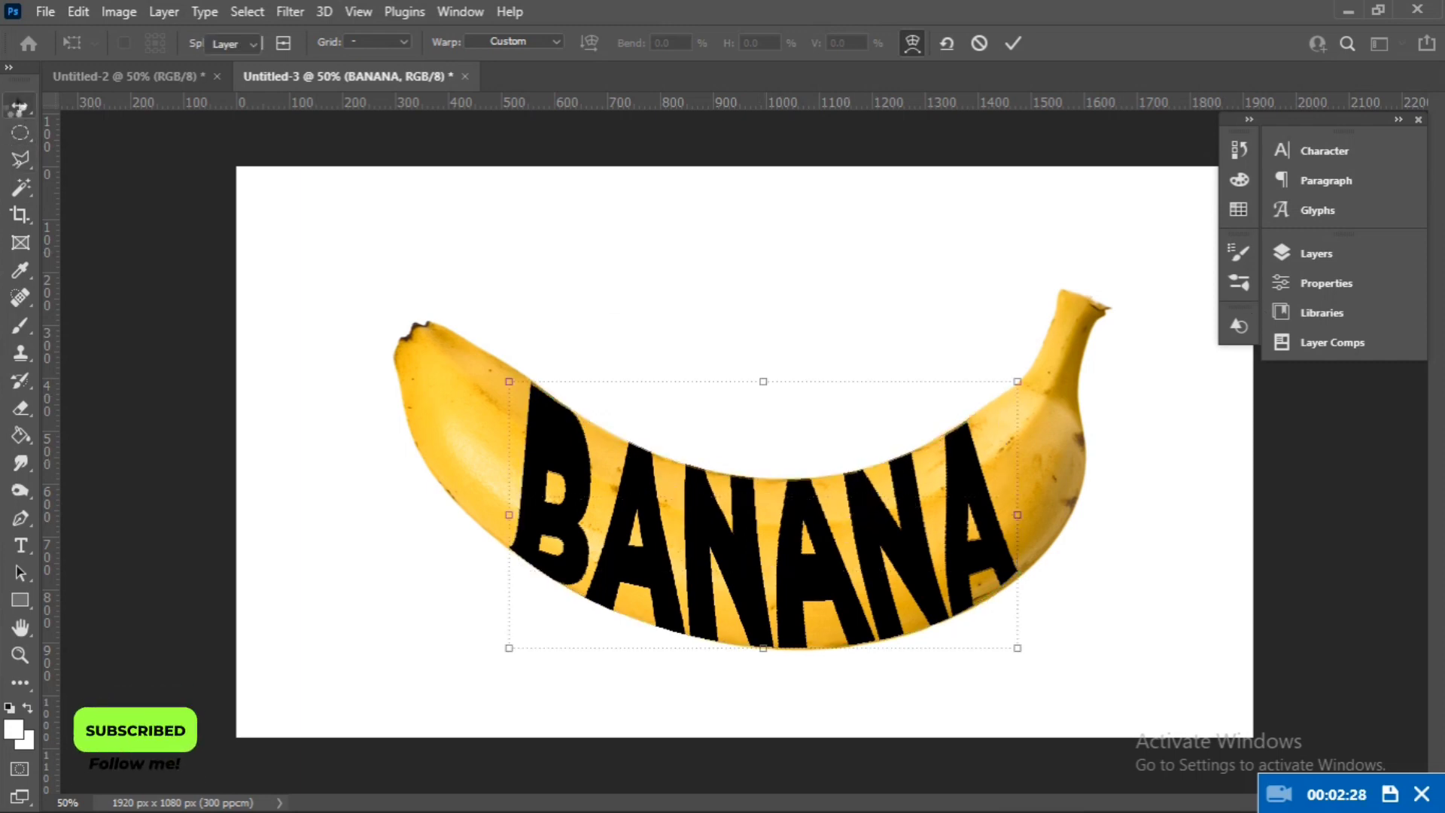
- Load the pixels of the BANANA layer as a selection
click(1316, 253)
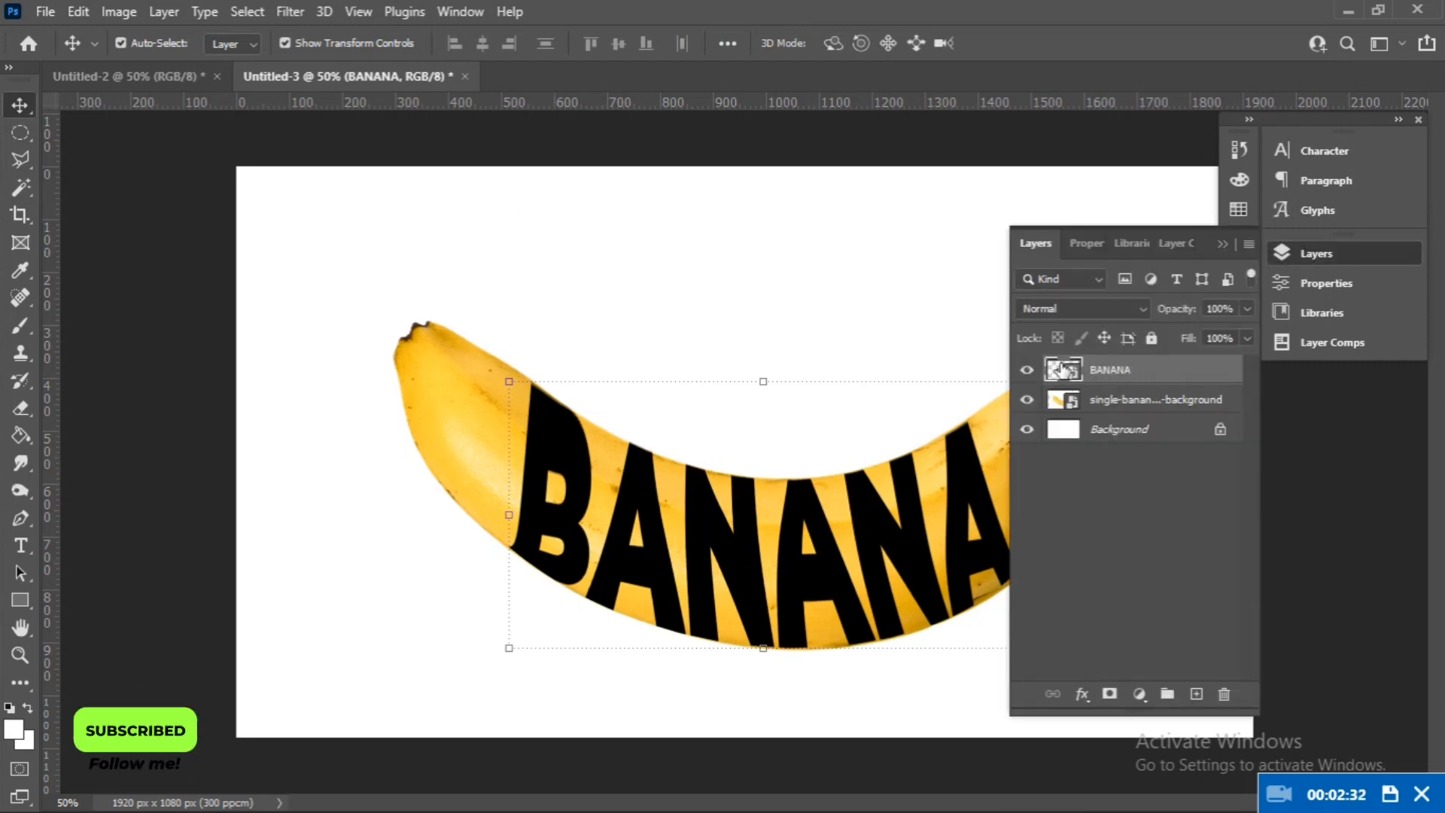
right_click(1062, 370)
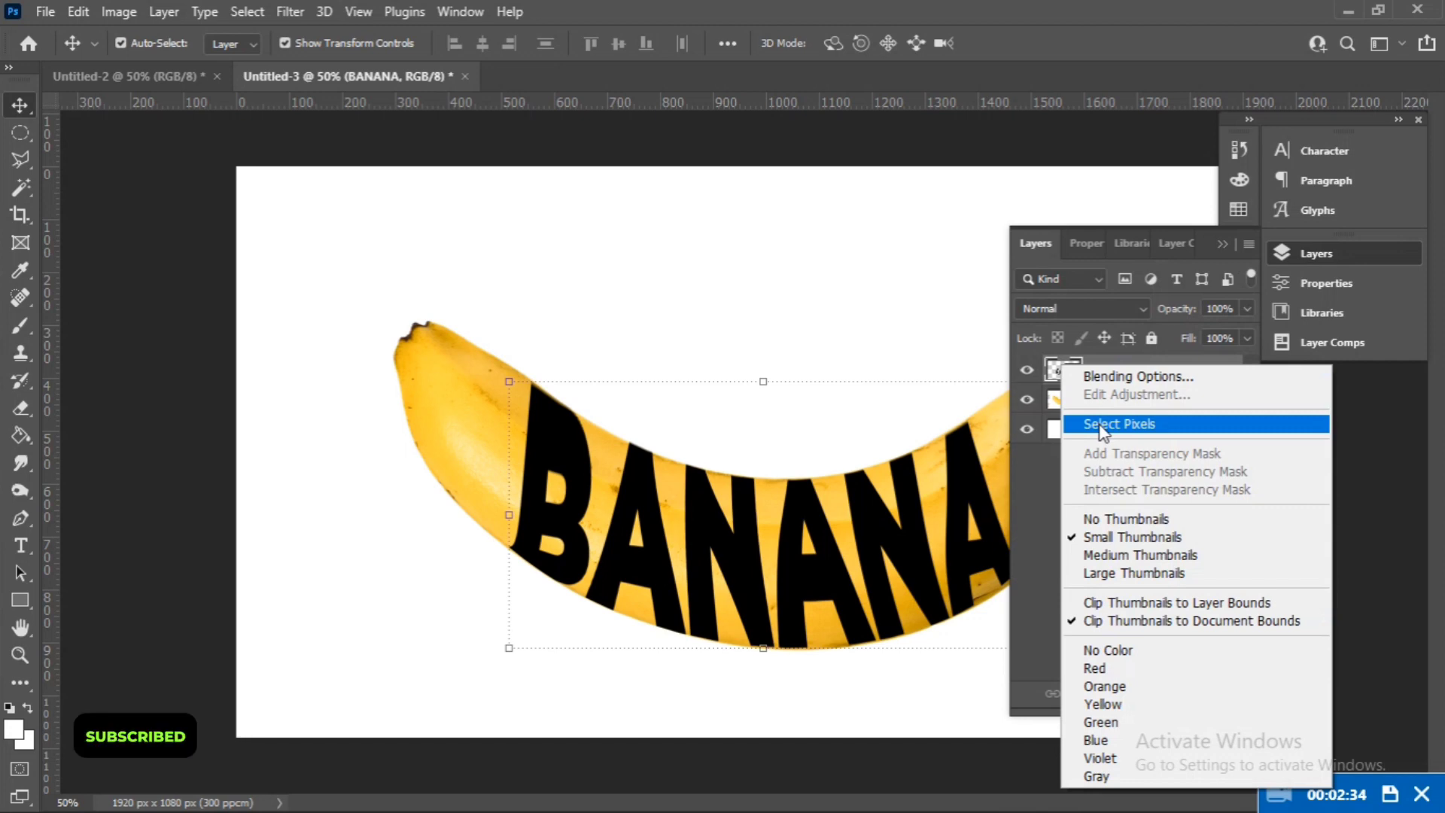
click(1103, 425)
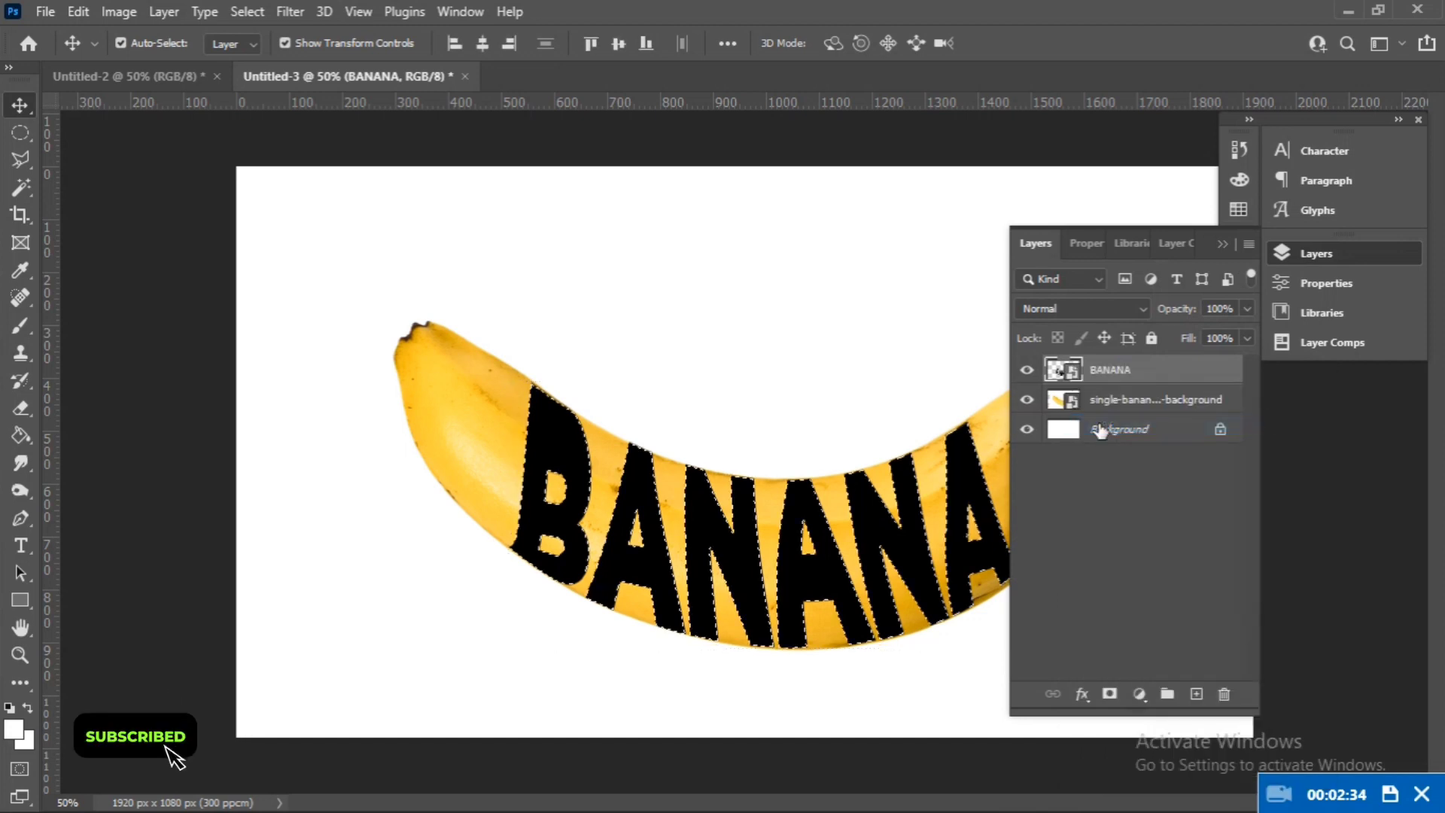
- Mask the banana photo layer with the lettering selection and hide the black BANANA layer
click(1110, 694)
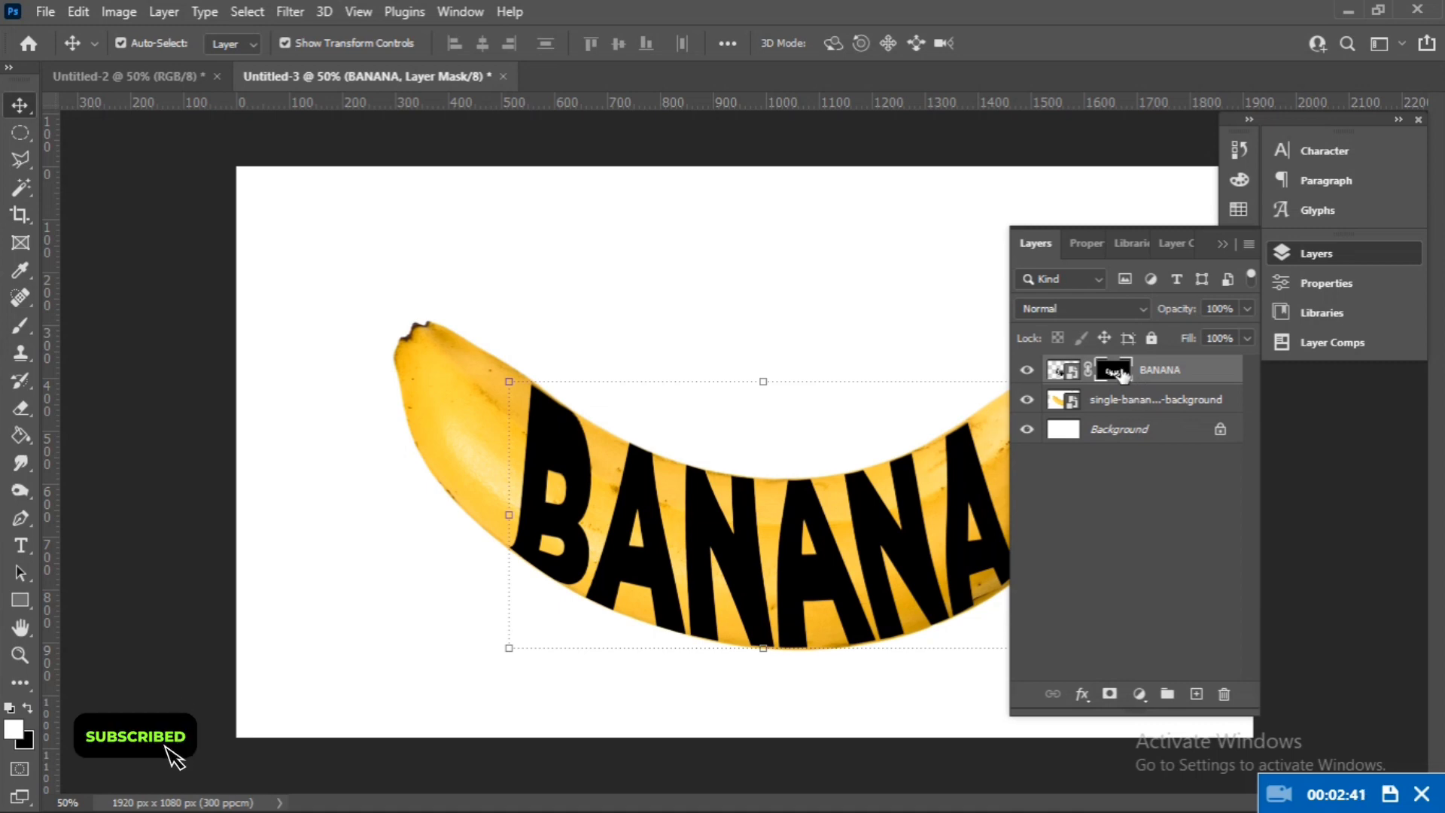
key(ctrl+z)
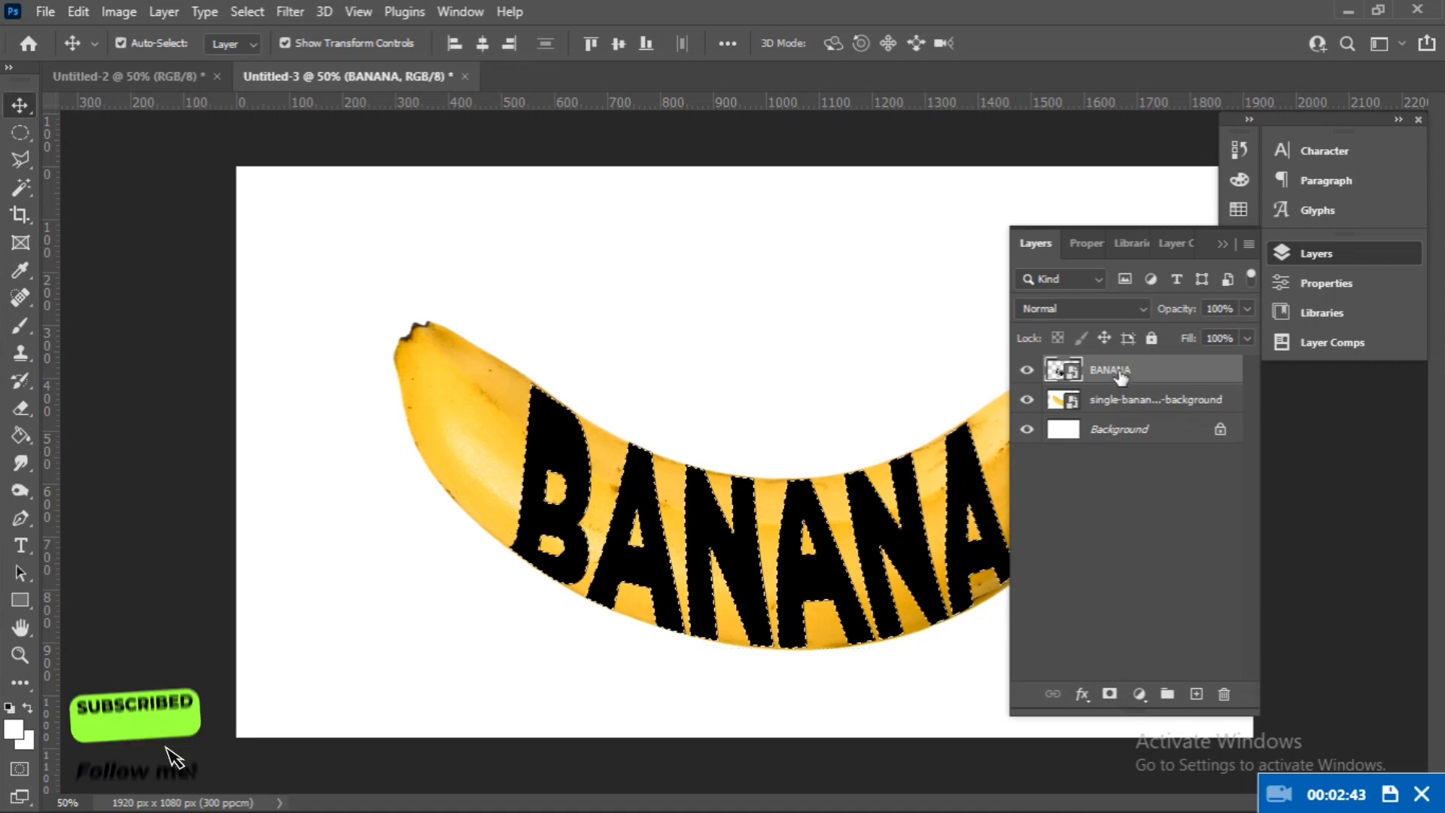
click(1101, 407)
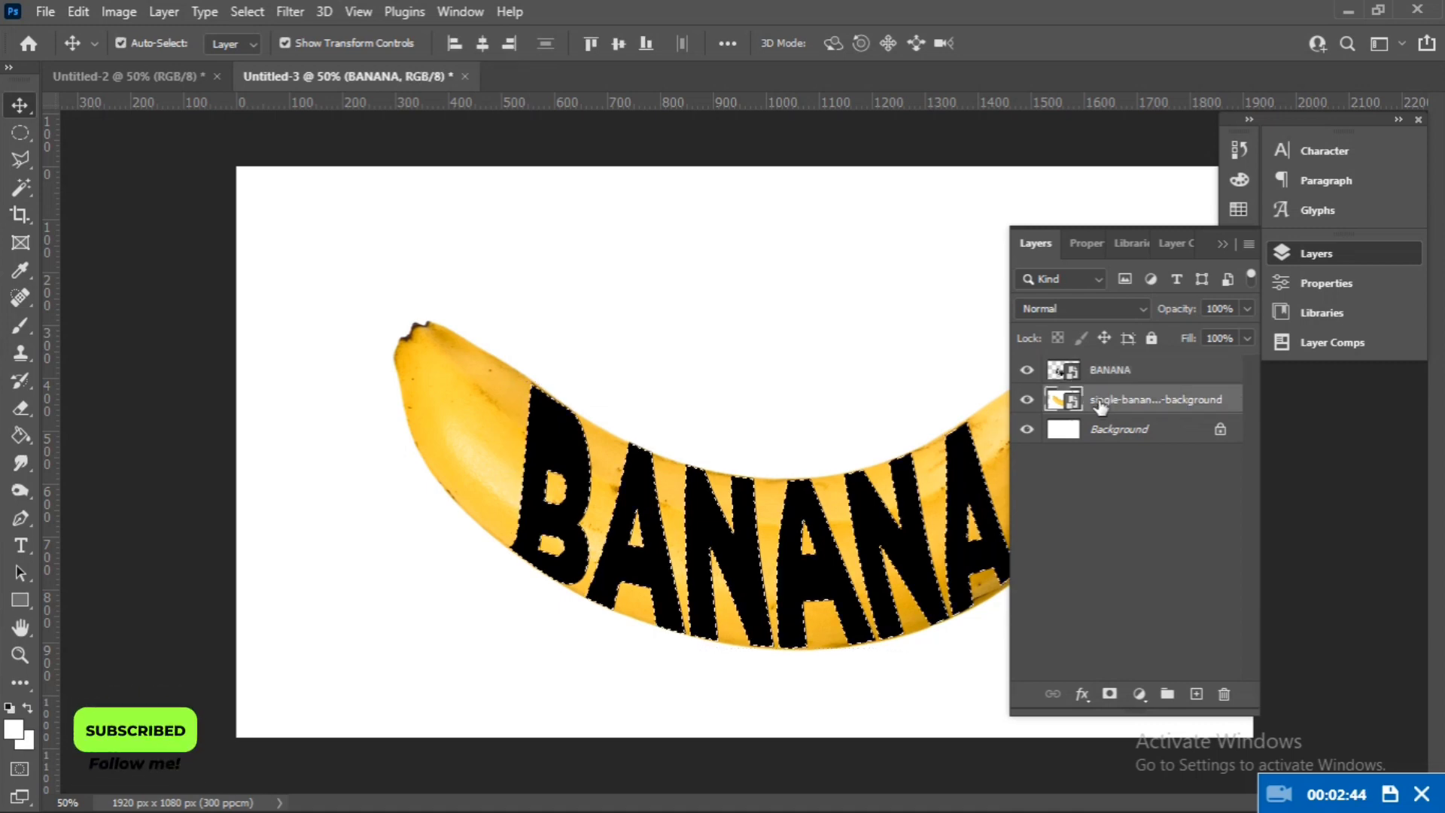
click(1111, 695)
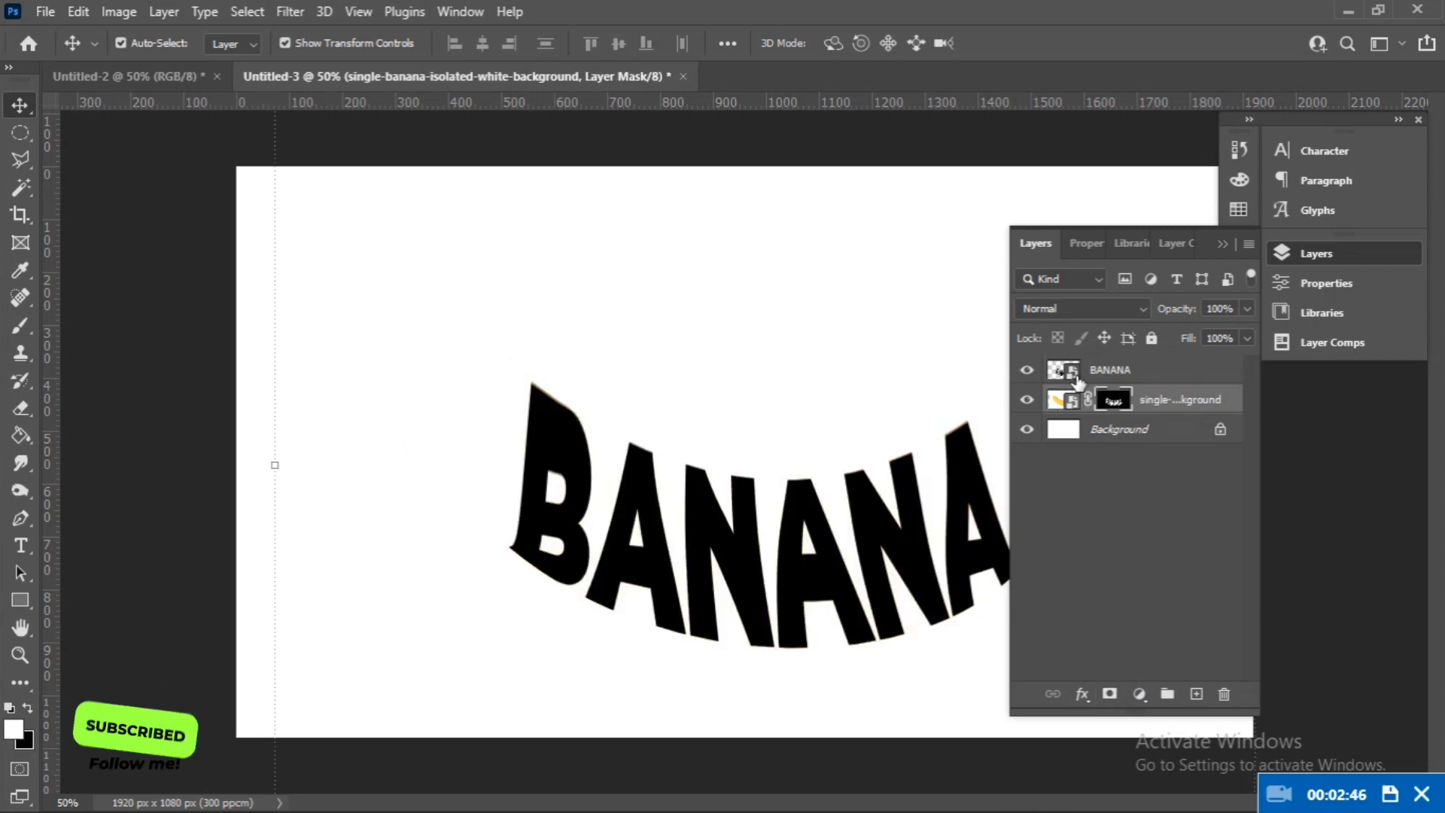
click(1028, 371)
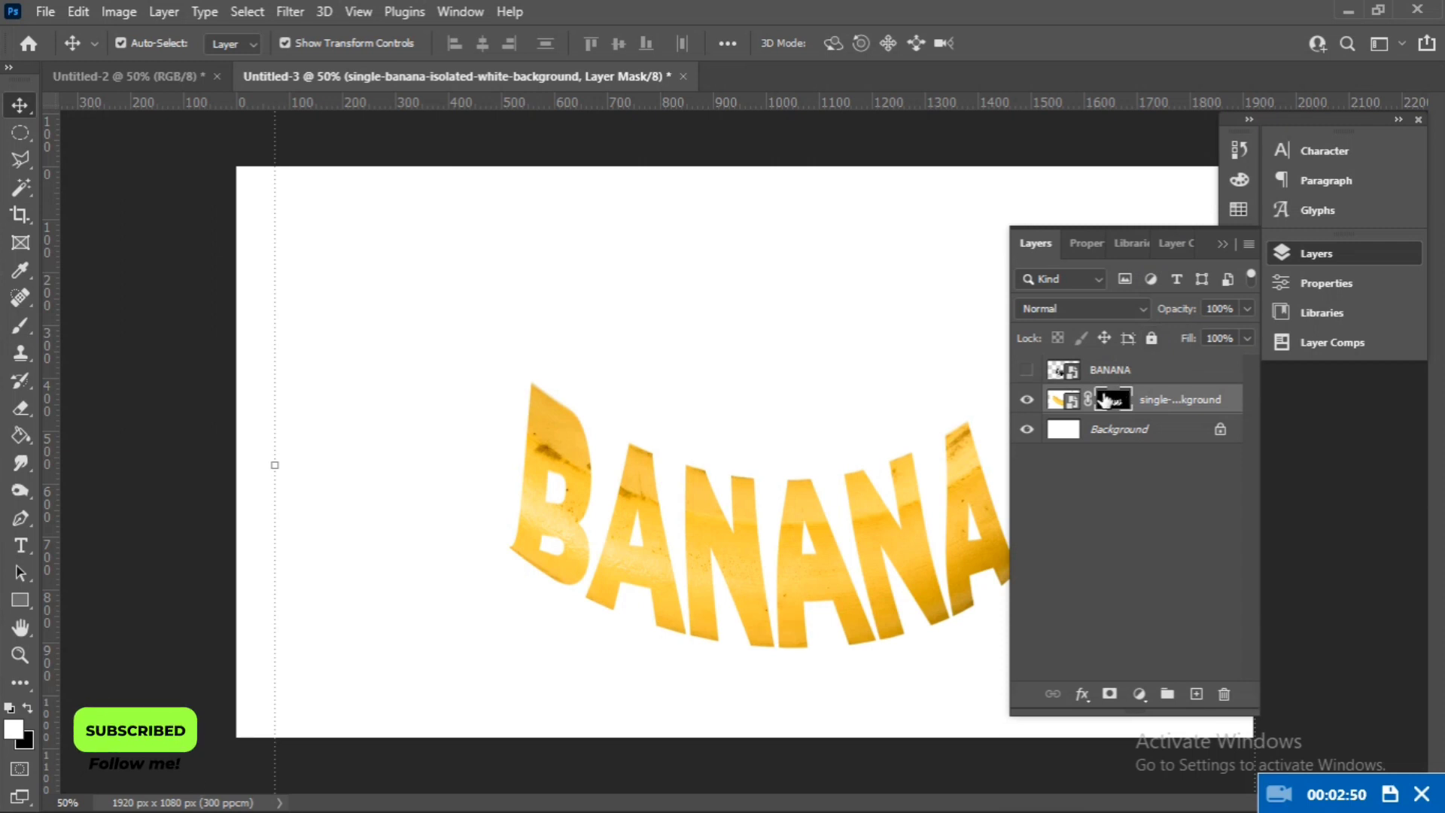
click(1224, 242)
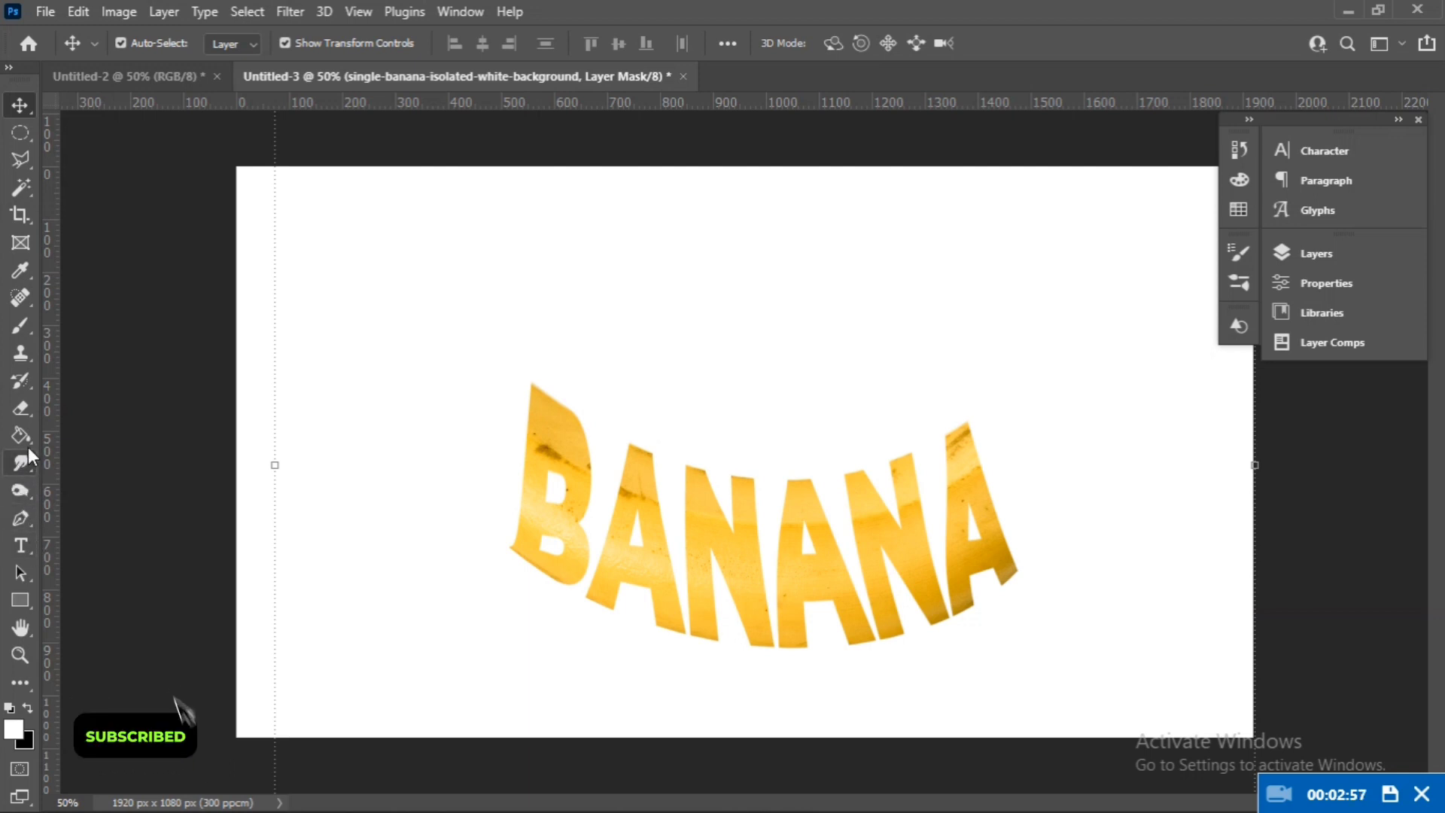
- Paint white on the photo's layer mask with a 40 px soft brush to reveal banana skin beyond the B's upper-left edge
click(21, 327)
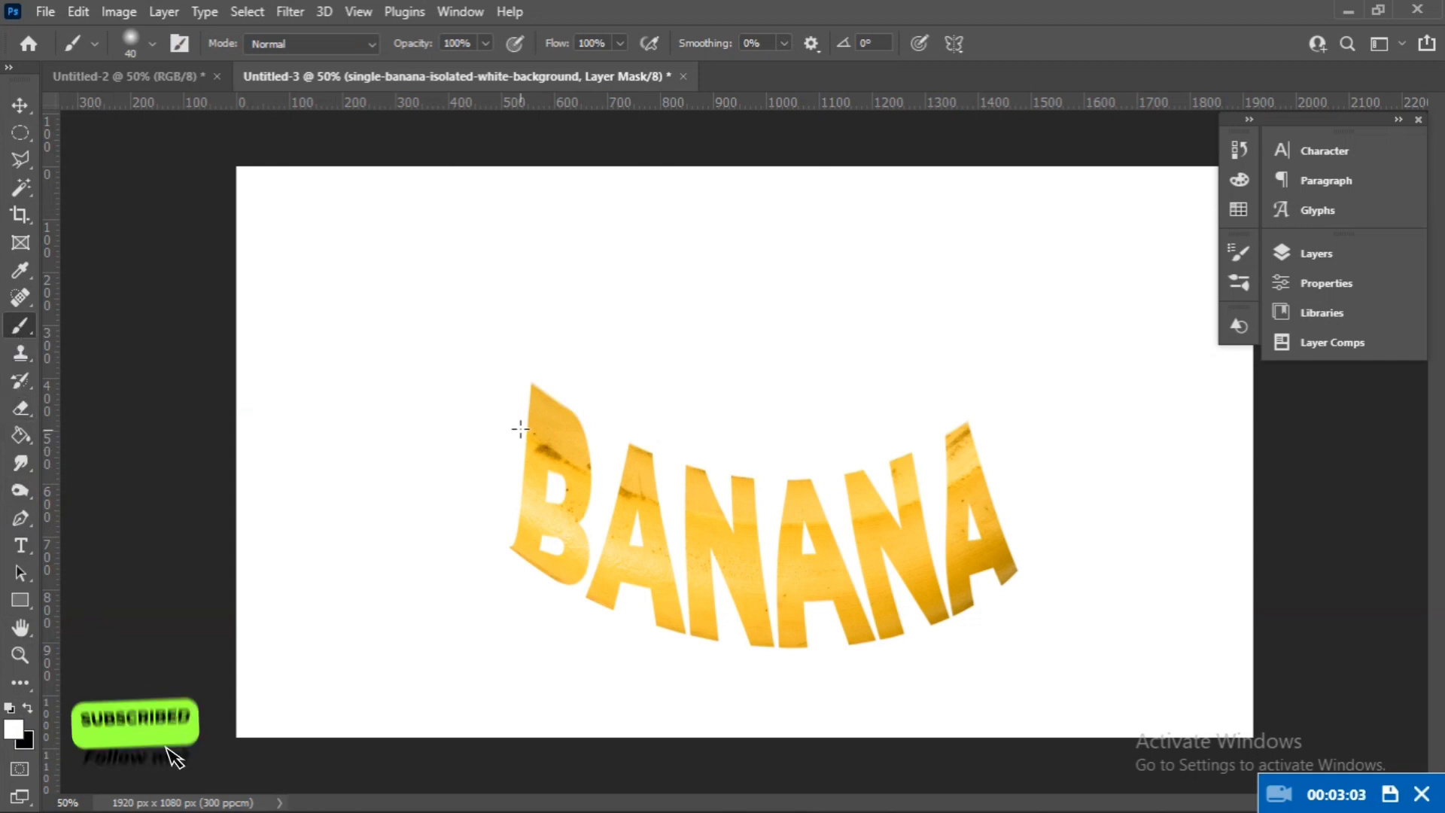
mouse_move(527, 420)
mouse_down()
mouse_move(528, 387)
mouse_move(485, 346)
mouse_move(516, 464)
mouse_move(501, 411)
mouse_up()
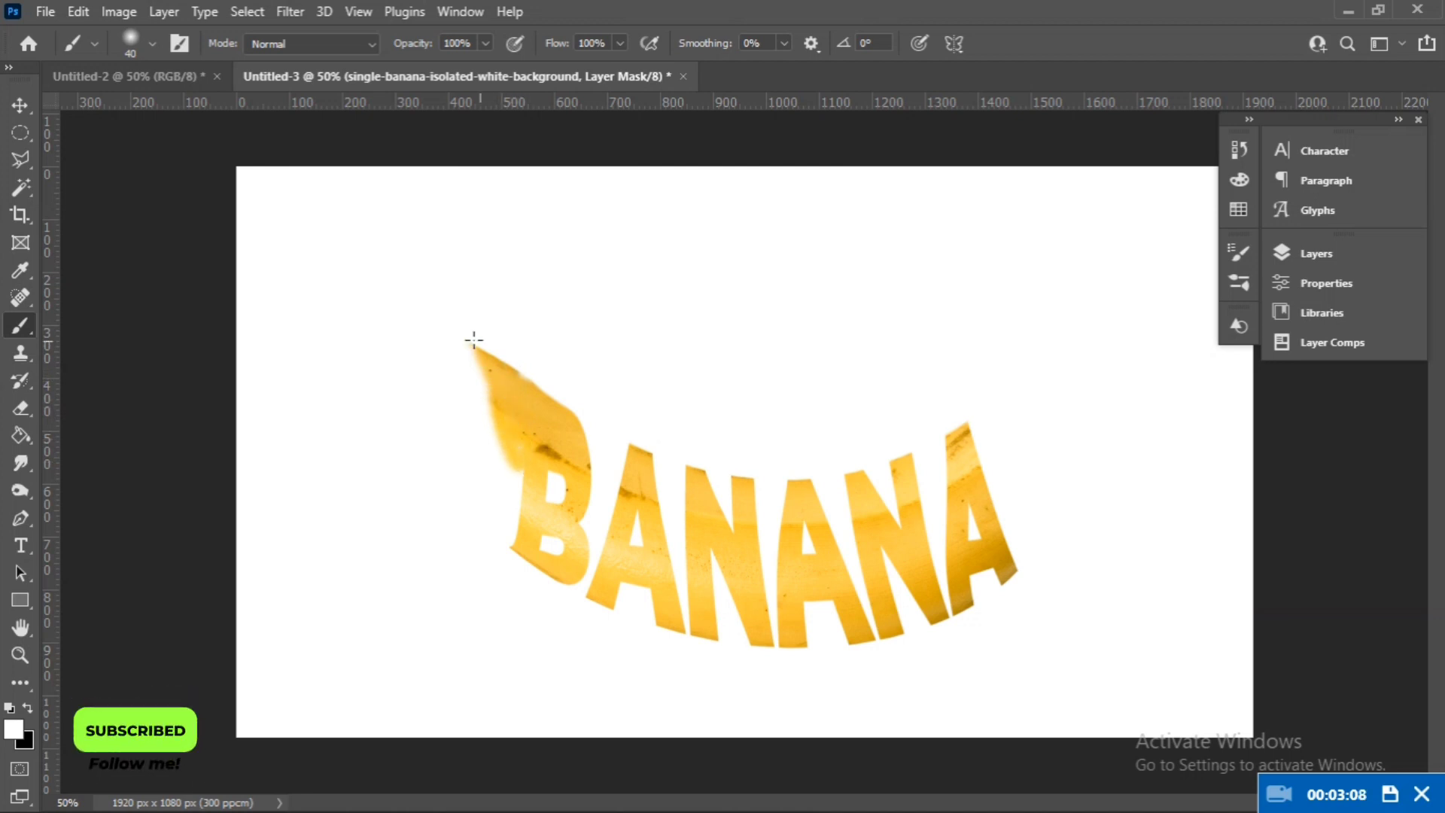
drag(474, 340, 461, 334)
- Enlarge the soft brush to 155 px and paint on the mask to reveal the banana's left tip and its right end with the stem
click(152, 44)
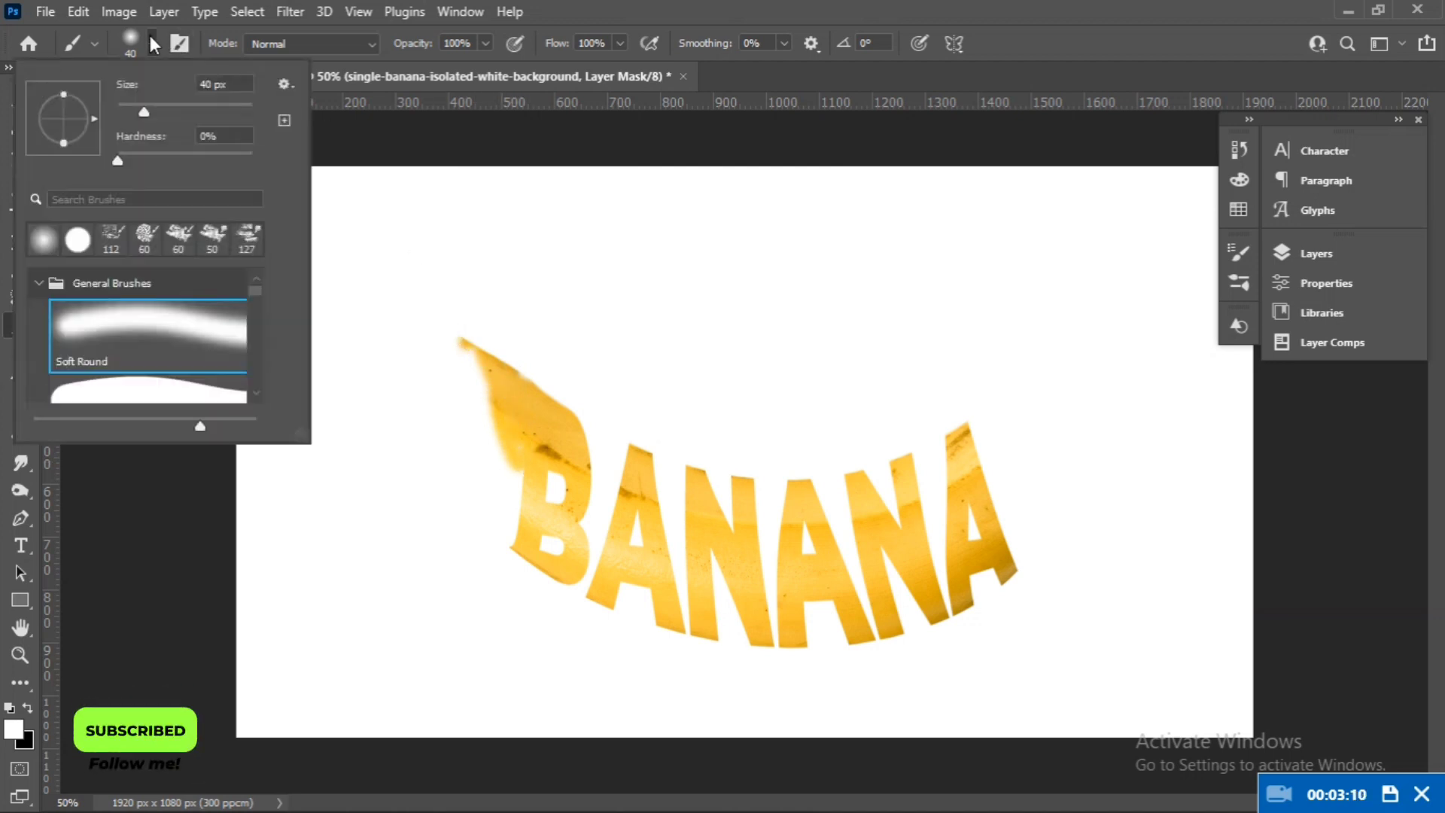
click(177, 106)
click(200, 105)
click(152, 44)
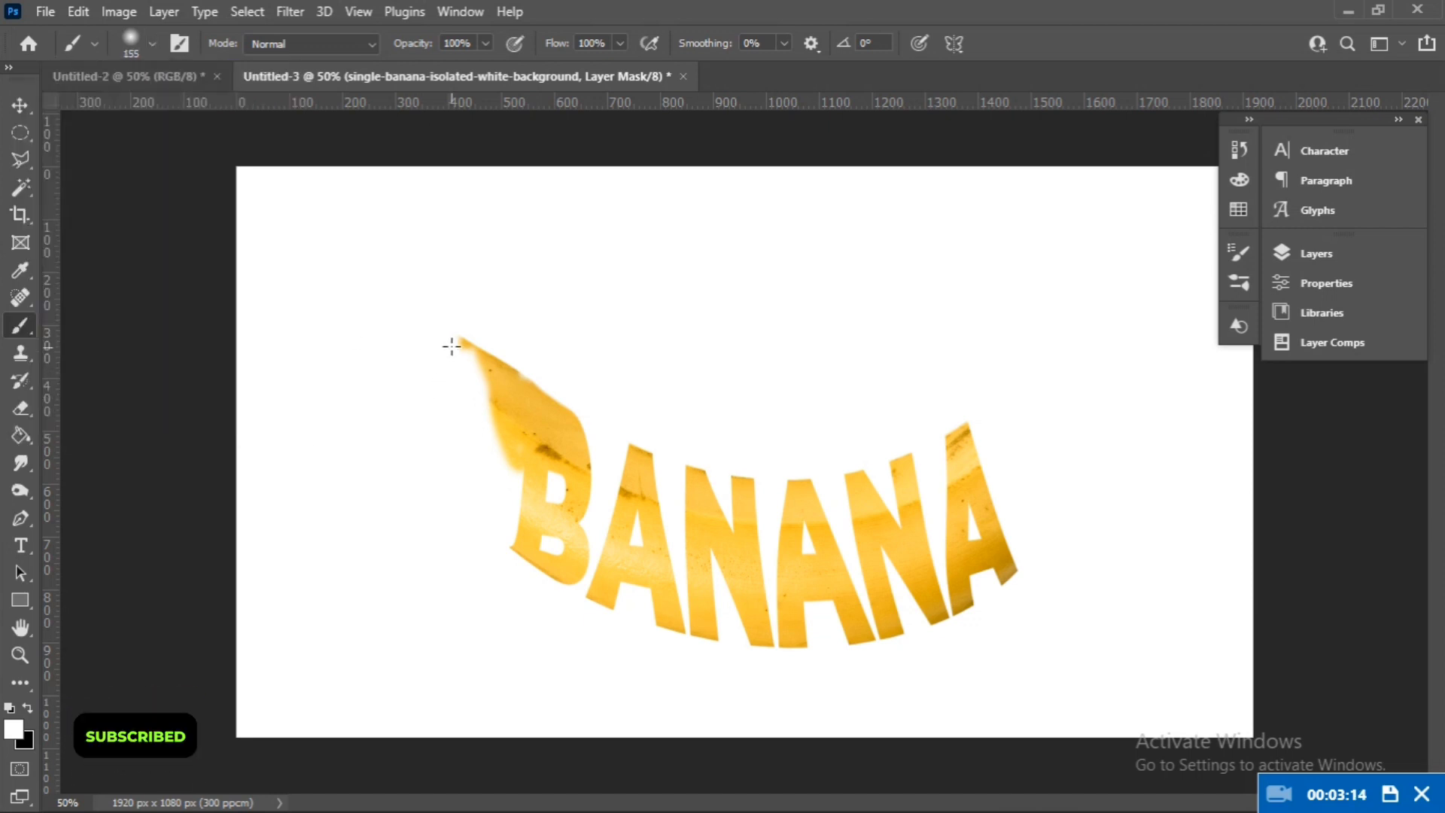
mouse_move(452, 346)
mouse_down()
mouse_move(474, 436)
mouse_move(462, 383)
mouse_move(425, 349)
mouse_move(392, 333)
mouse_move(377, 357)
mouse_move(440, 483)
mouse_move(475, 488)
mouse_move(485, 457)
mouse_move(502, 478)
mouse_move(502, 539)
mouse_up()
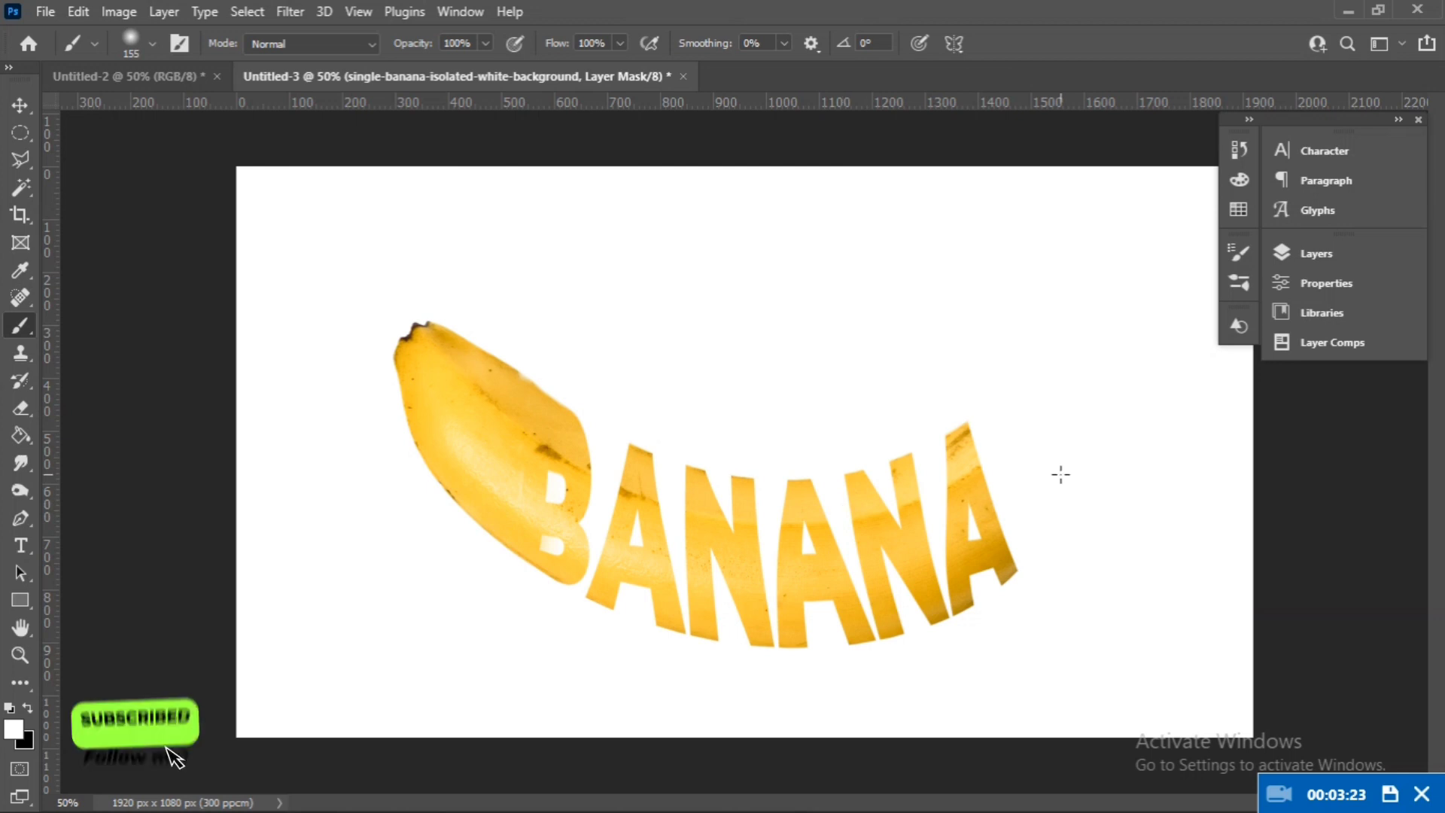
mouse_move(1000, 412)
mouse_down()
mouse_move(1048, 444)
mouse_move(1039, 378)
mouse_move(1074, 284)
mouse_move(1098, 348)
mouse_move(1076, 485)
mouse_move(1013, 467)
mouse_move(994, 411)
mouse_move(1002, 480)
mouse_move(1043, 527)
mouse_move(1027, 553)
mouse_up()
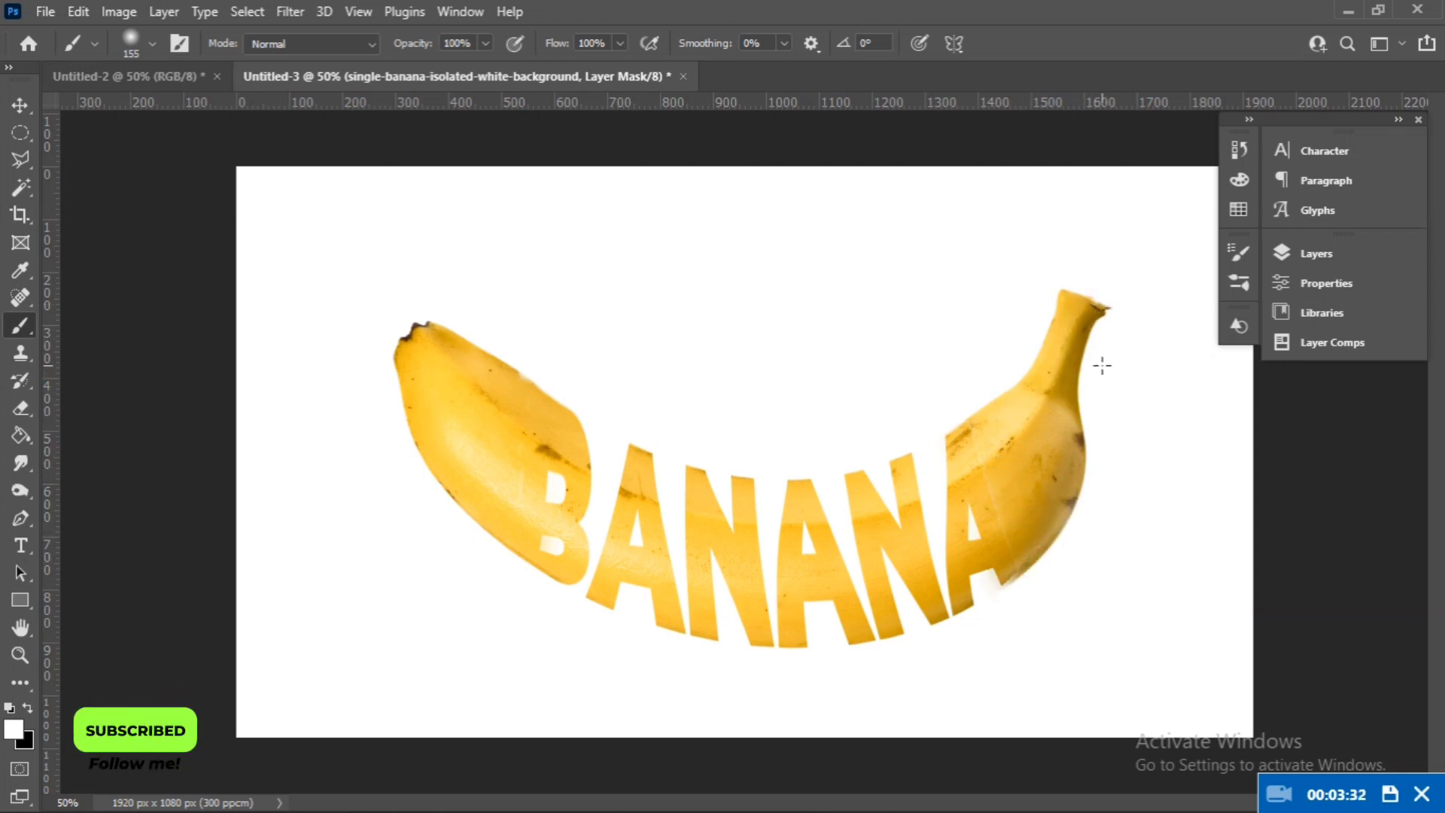
- Deselect the banana layer with the Move tool and shift the floating panel group clear of the canvas
click(24, 106)
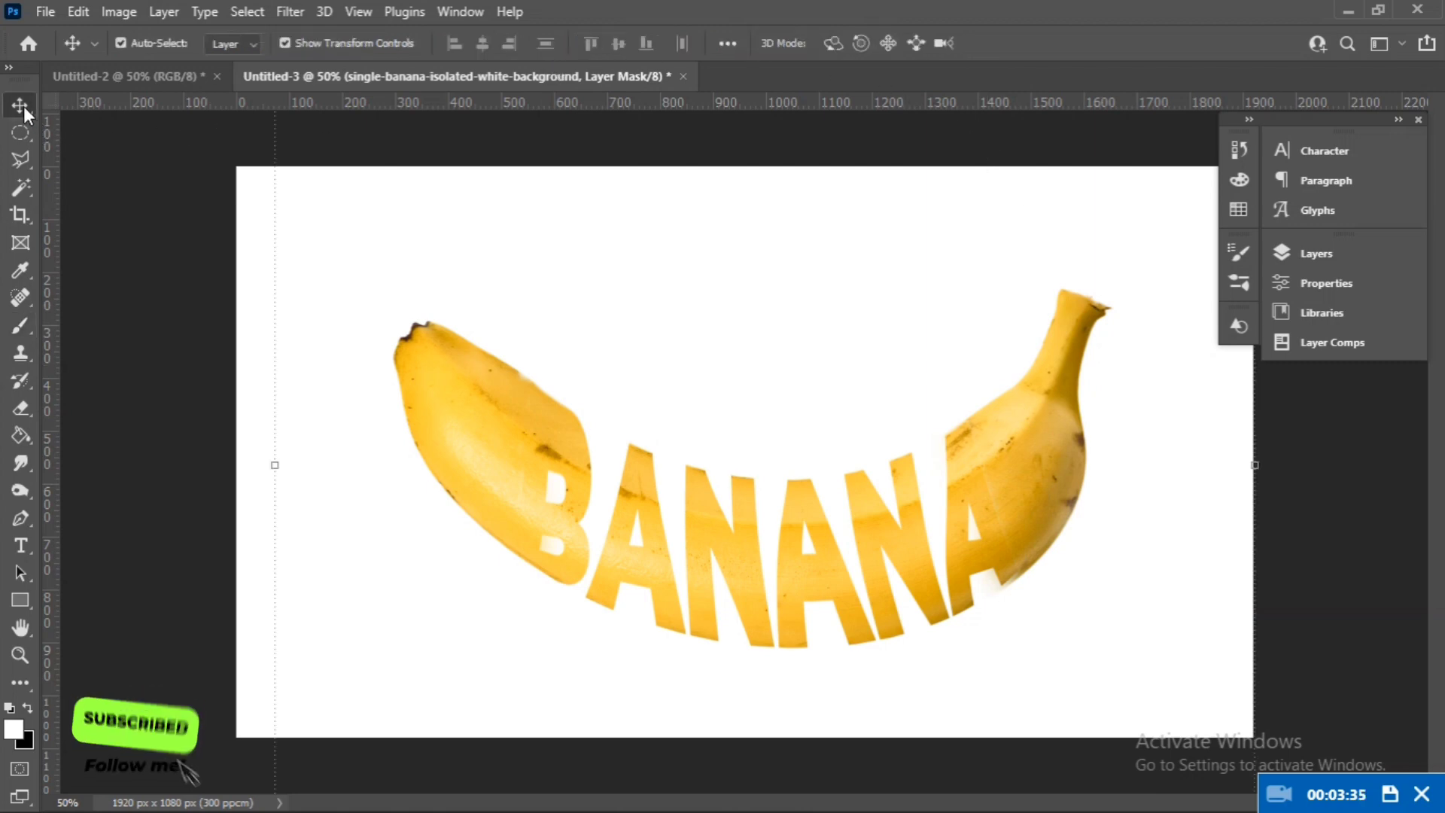
click(157, 258)
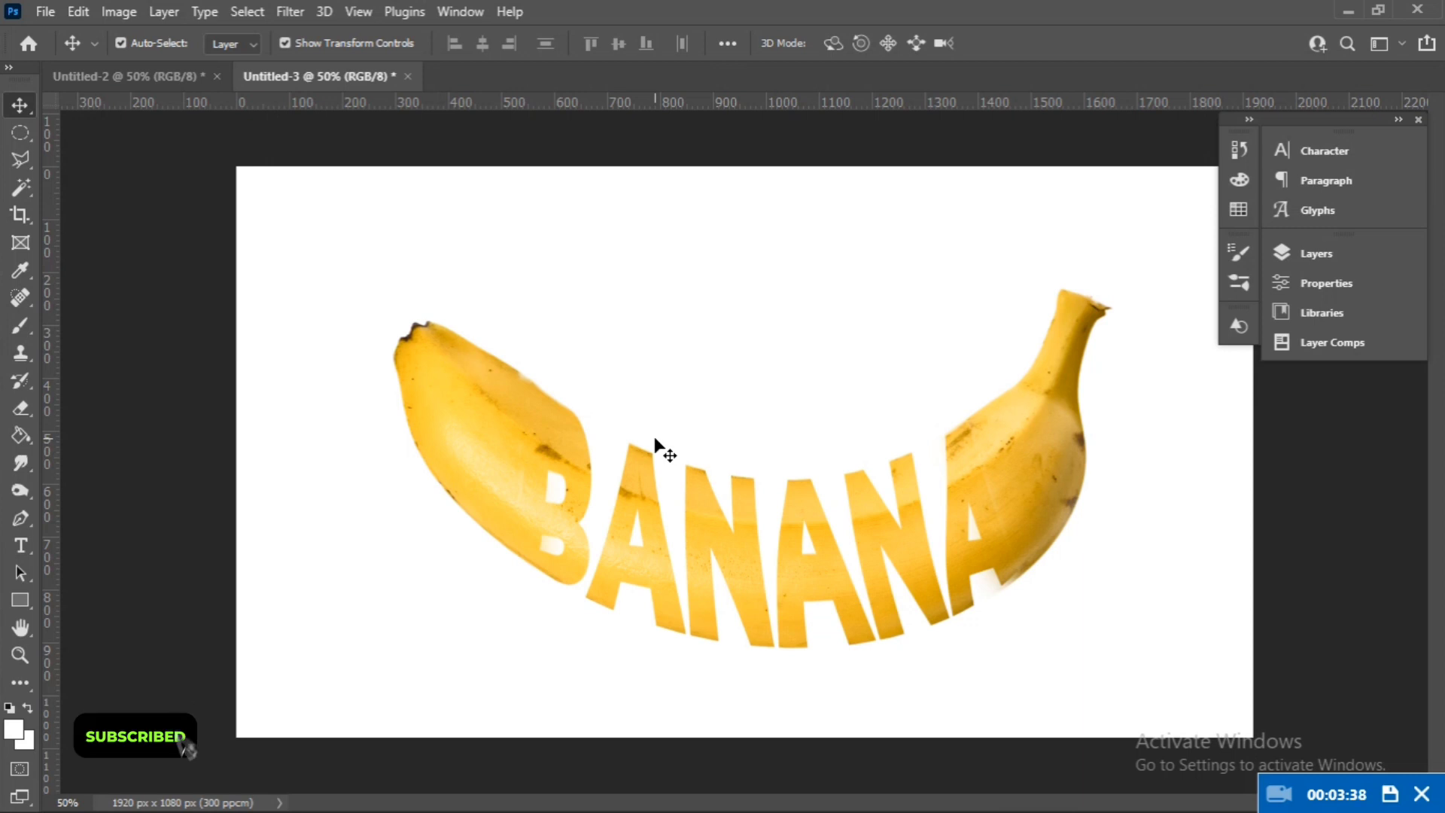
drag(1273, 116, 1319, 116)
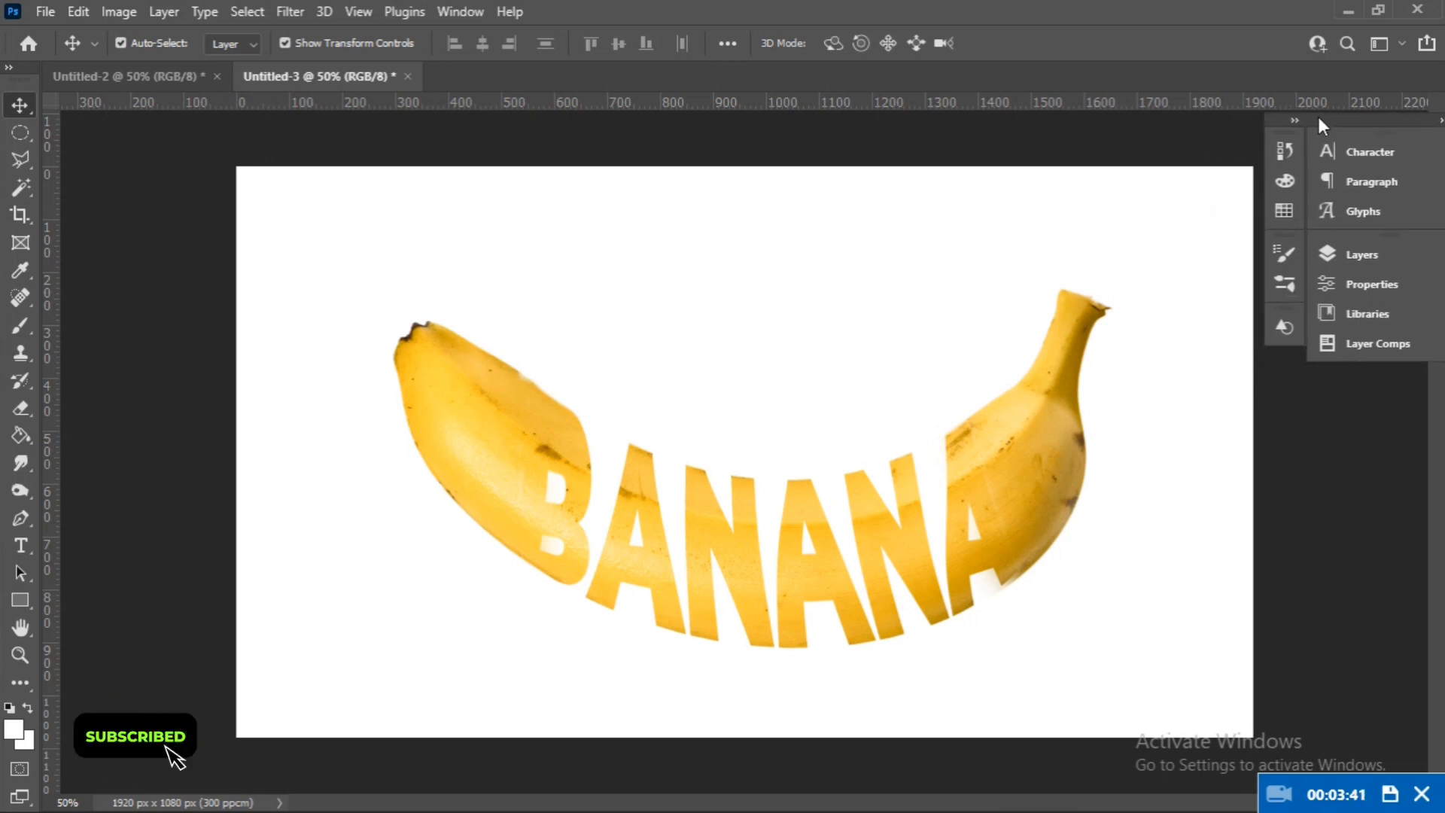